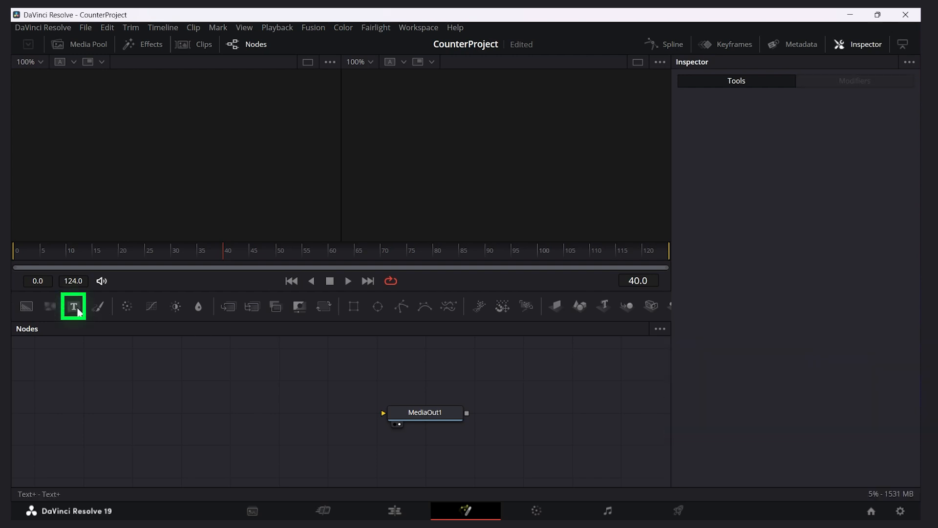
Add a Text+ node to the node graph and connect its output to MediaOut1
{"action": "left_click_drag", "start_coordinate": [77, 307], "coordinate": [210, 383]}
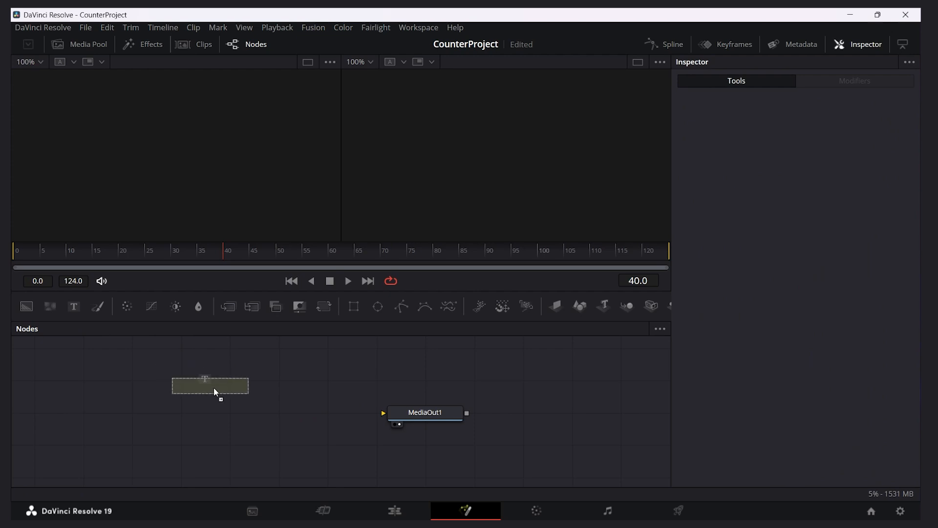
{"action": "left_click_drag", "start_coordinate": [253, 413], "coordinate": [416, 415]}
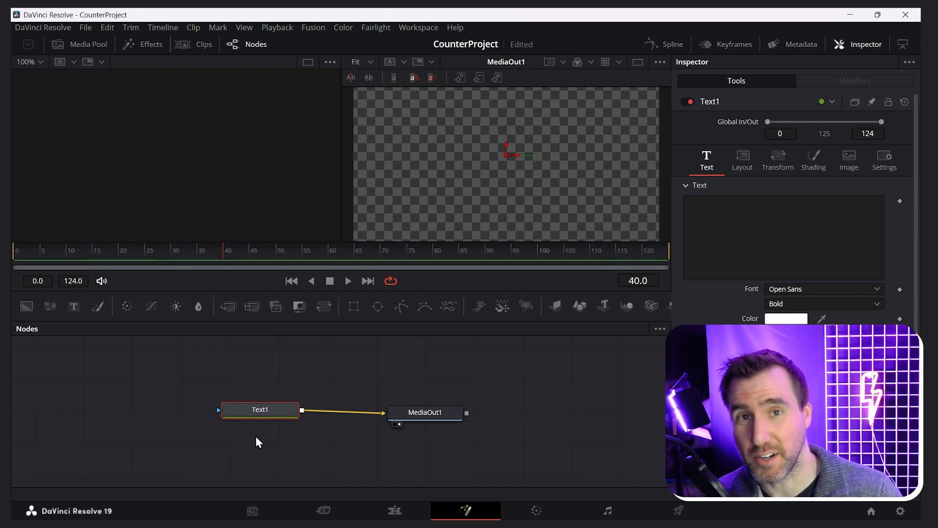
Enter "Test 1 2 3" as the styled text of the Text1 node
{"action": "left_click", "coordinate": [864, 47]}
{"action": "left_click", "coordinate": [862, 45]}
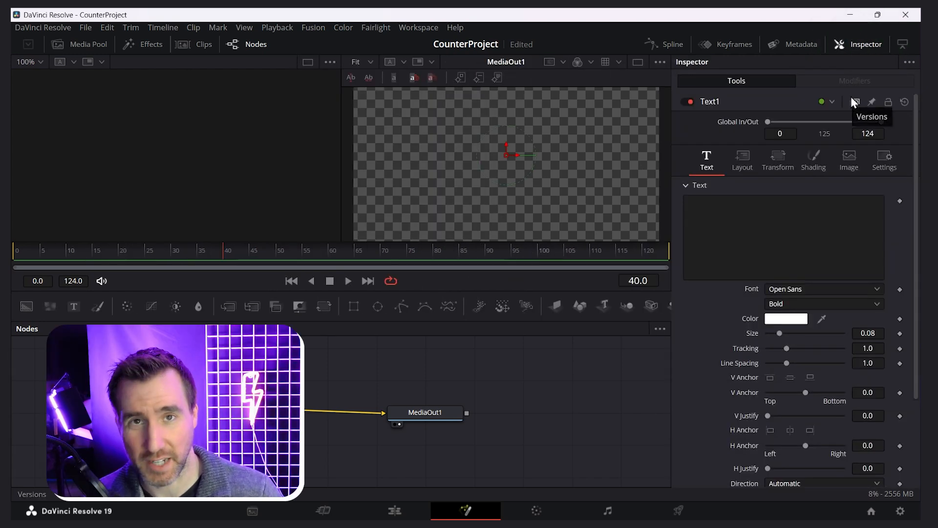
{"action": "left_click", "coordinate": [729, 213]}
{"action": "type", "text": "Test 1 2 3"}
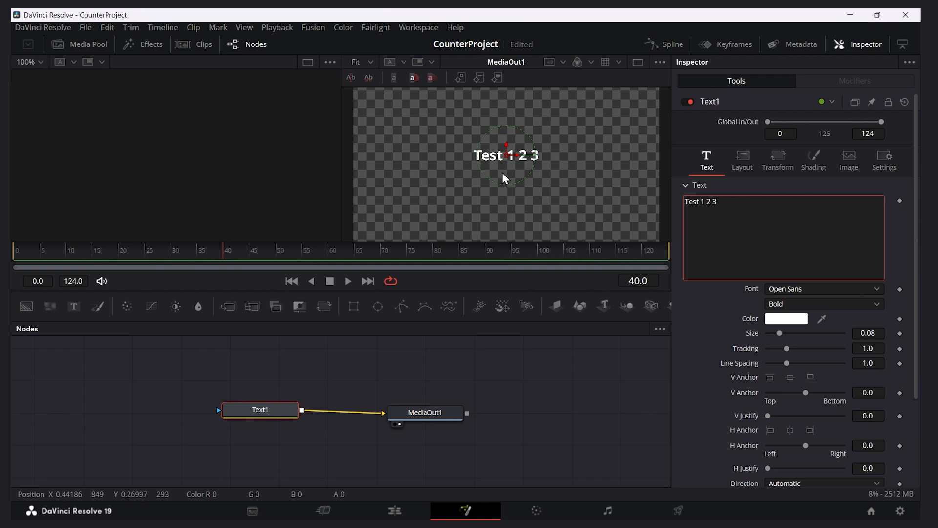
Toggle MediaOut1's display off and back on, and switch from two viewers to a single viewer
{"action": "left_click_drag", "start_coordinate": [436, 411], "coordinate": [444, 404]}
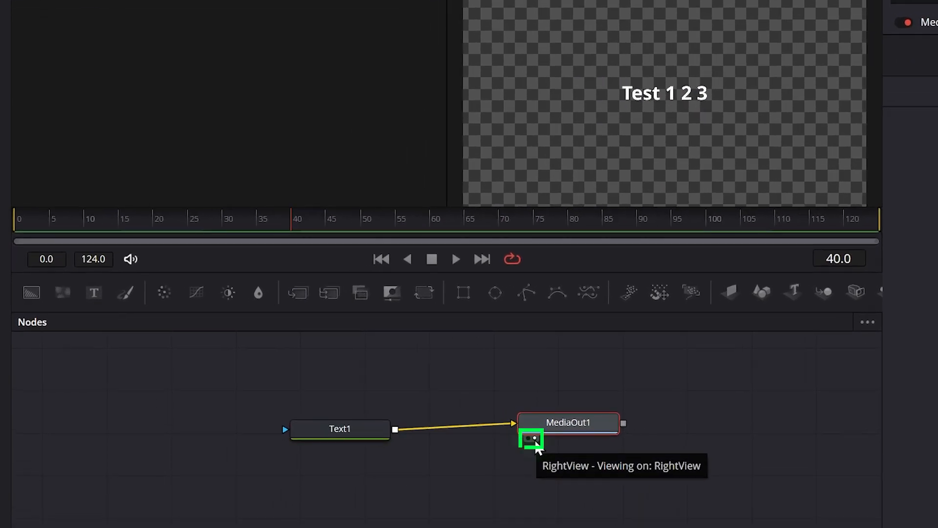
{"action": "left_click", "coordinate": [408, 417]}
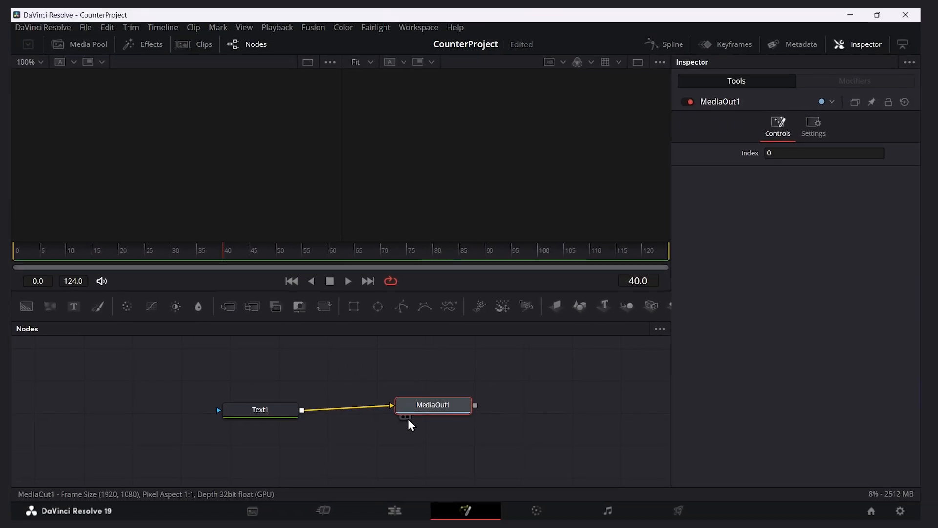
{"action": "left_click", "coordinate": [408, 417]}
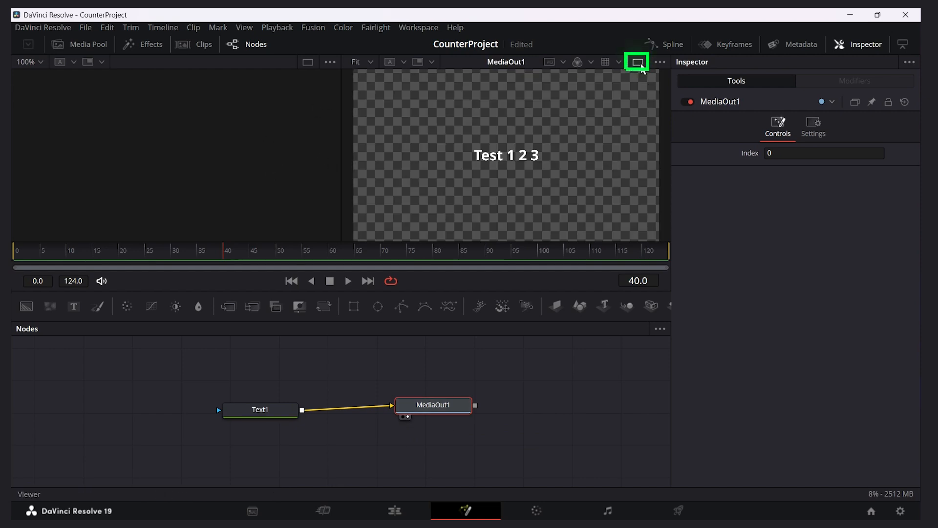
{"action": "left_click", "coordinate": [641, 67]}
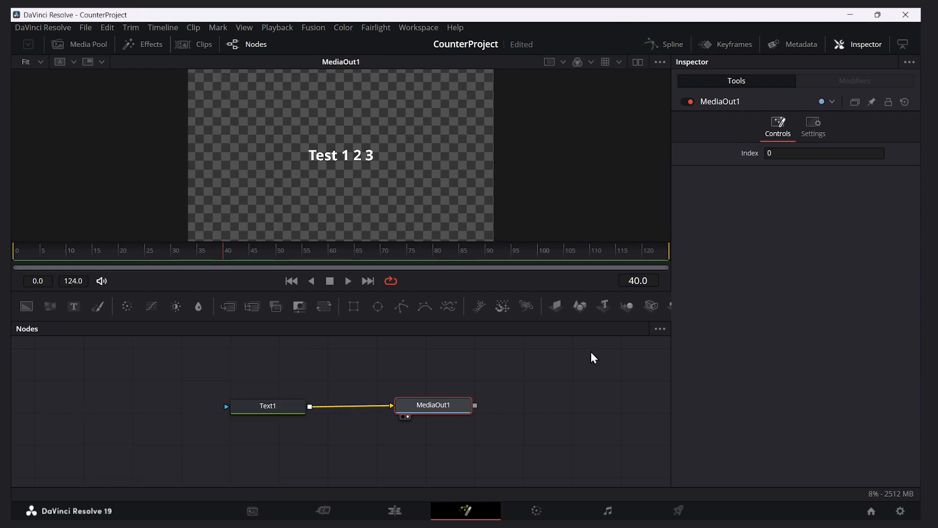
Start a new custom control on the Text1 node, named Counter and placed on the Text page
{"action": "left_click", "coordinate": [262, 406]}
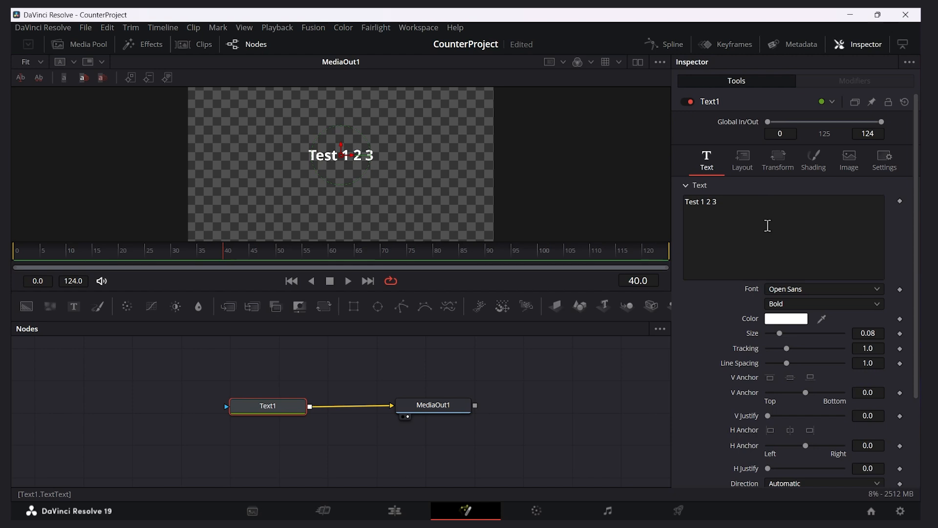
{"action": "left_click_drag", "start_coordinate": [915, 258], "coordinate": [919, 351]}
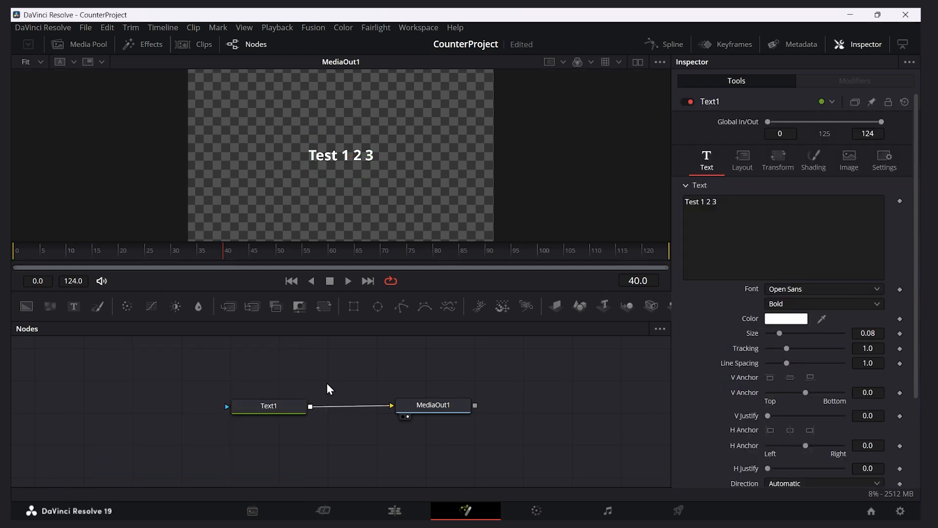
{"action": "right_click", "coordinate": [273, 412]}
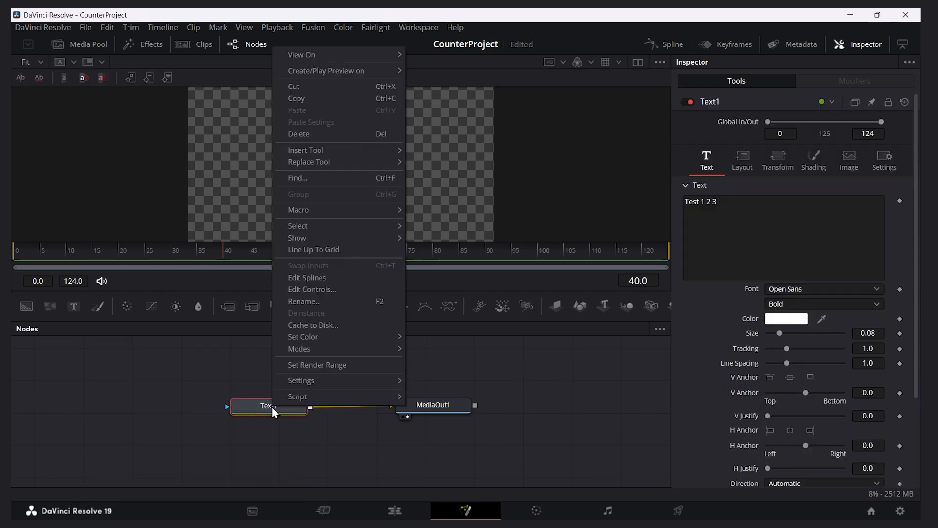
{"action": "left_click", "coordinate": [326, 292]}
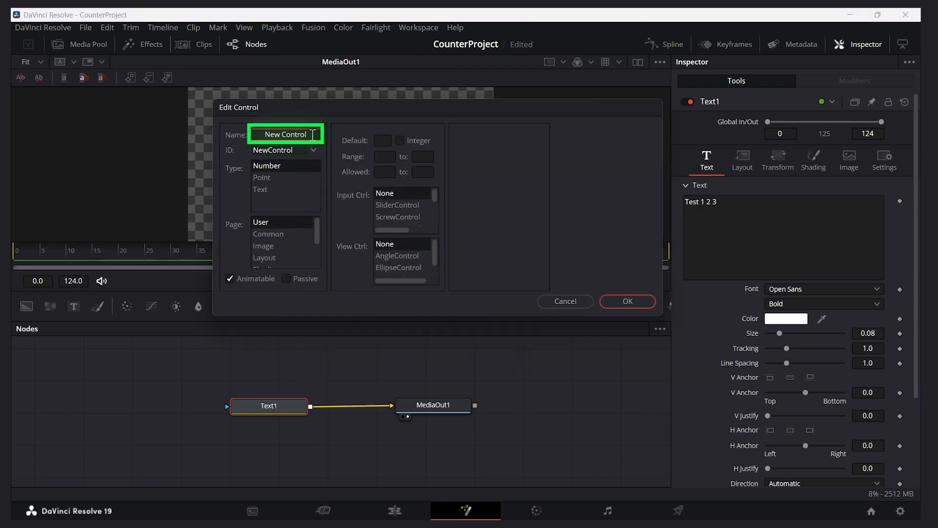
{"action": "type", "text": "Counter"}
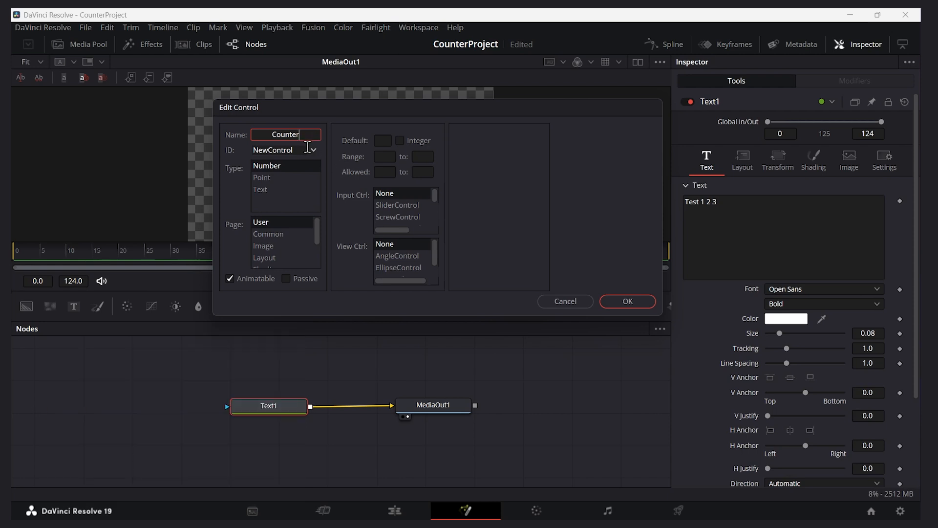
{"action": "left_click_drag", "start_coordinate": [316, 229], "coordinate": [317, 243]}
{"action": "left_click", "coordinate": [268, 255]}
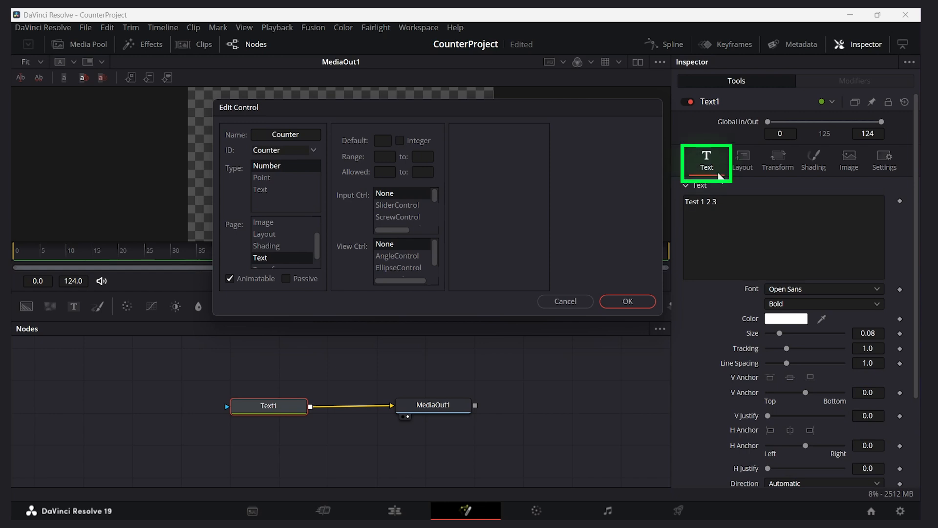
Make the Counter control an integer SliderControl with a range of 0 to 1000000 and create it
{"action": "left_click", "coordinate": [400, 141]}
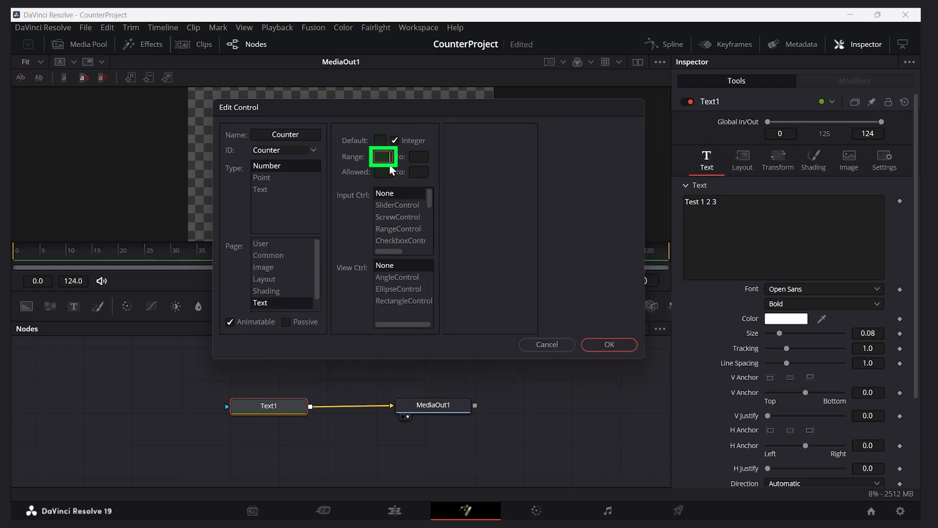
{"action": "left_click_drag", "start_coordinate": [643, 355], "coordinate": [817, 419]}
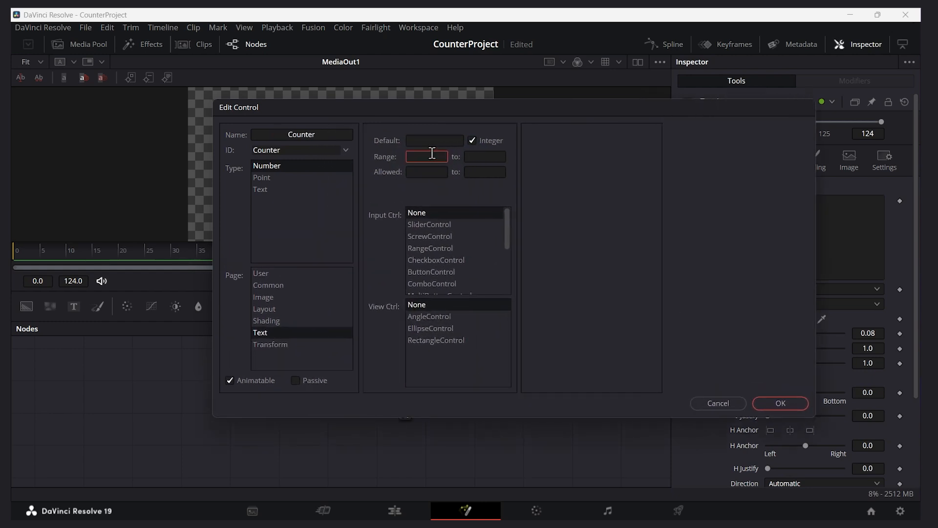
{"action": "type", "text": "0"}
{"action": "left_click", "coordinate": [490, 156]}
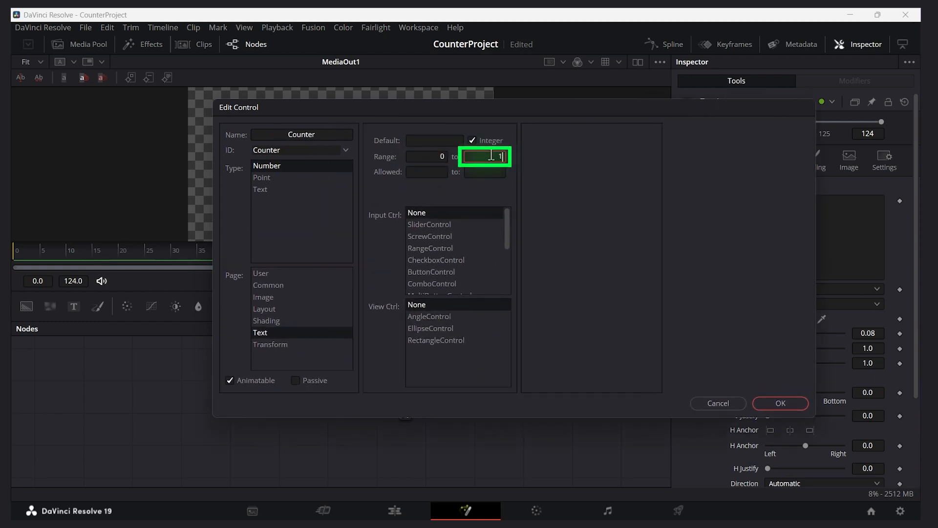
{"action": "type", "text": "1000000"}
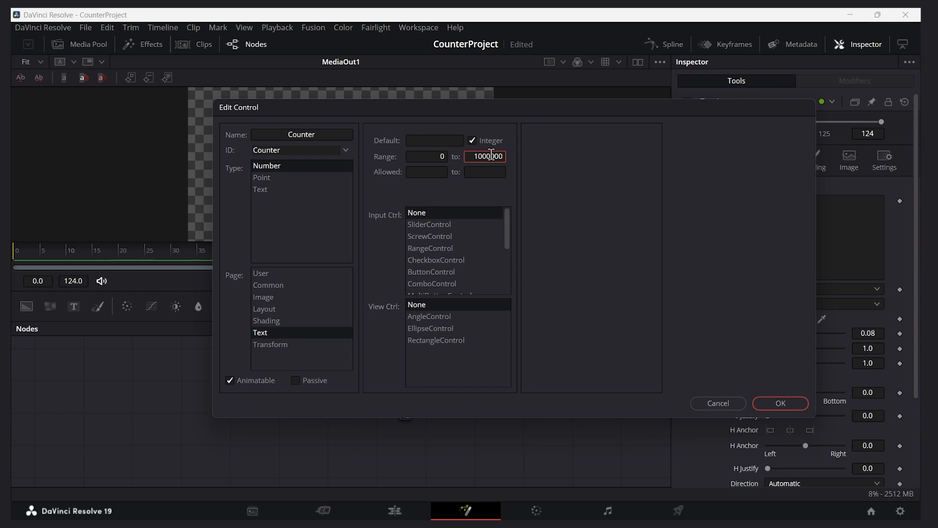
{"action": "left_click", "coordinate": [436, 225]}
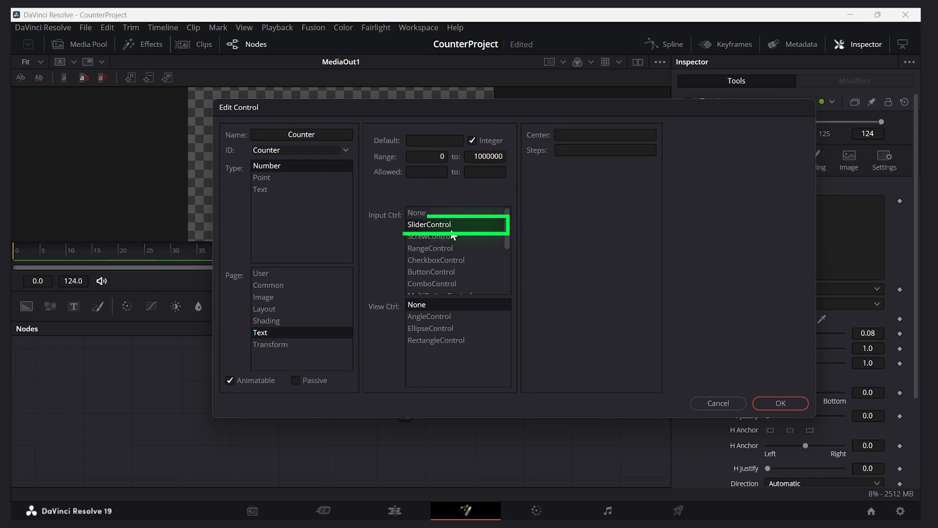
{"action": "left_click", "coordinate": [781, 403]}
Try out the new Counter slider of Text1 by moving it through its range
{"action": "scroll", "coordinate": [915, 196], "scroll_direction": "down", "scroll_amount": 5}
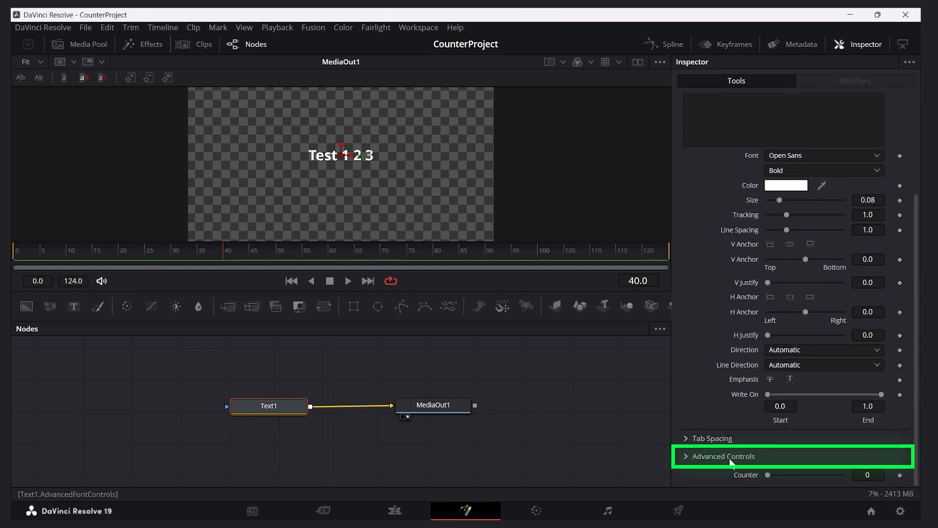
{"action": "left_click_drag", "start_coordinate": [767, 474], "coordinate": [857, 481]}
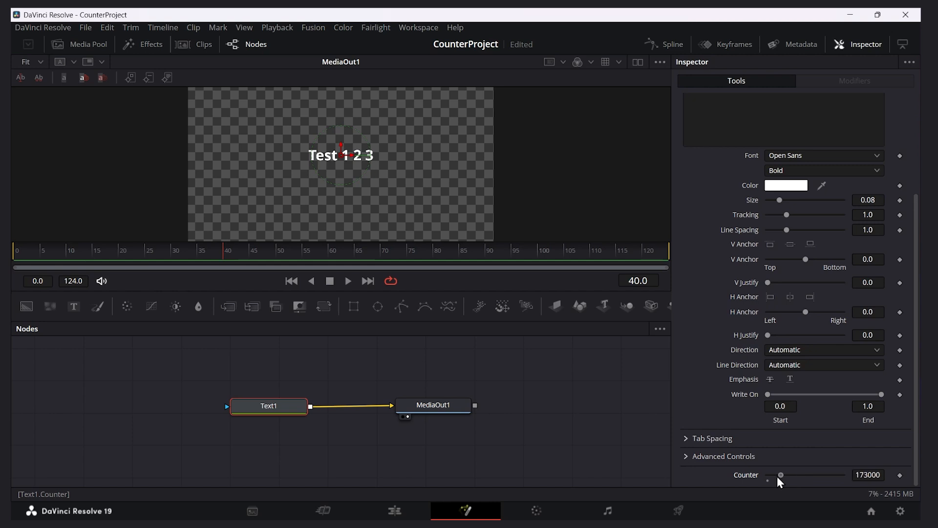
Drive Text1's styled text with the expression Text1.Counter and test it with the Counter slider
{"action": "scroll", "coordinate": [761, 476], "scroll_direction": "up", "scroll_amount": 5}
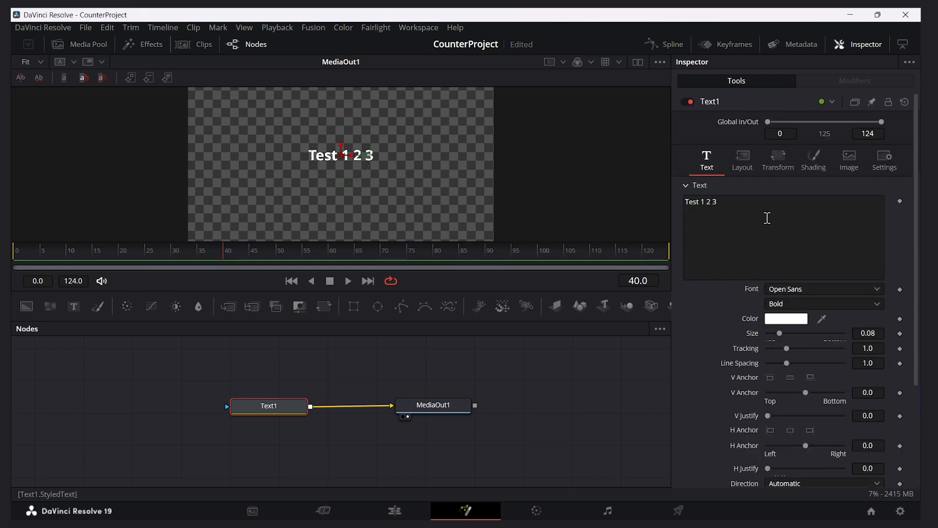
{"action": "right_click", "coordinate": [747, 216]}
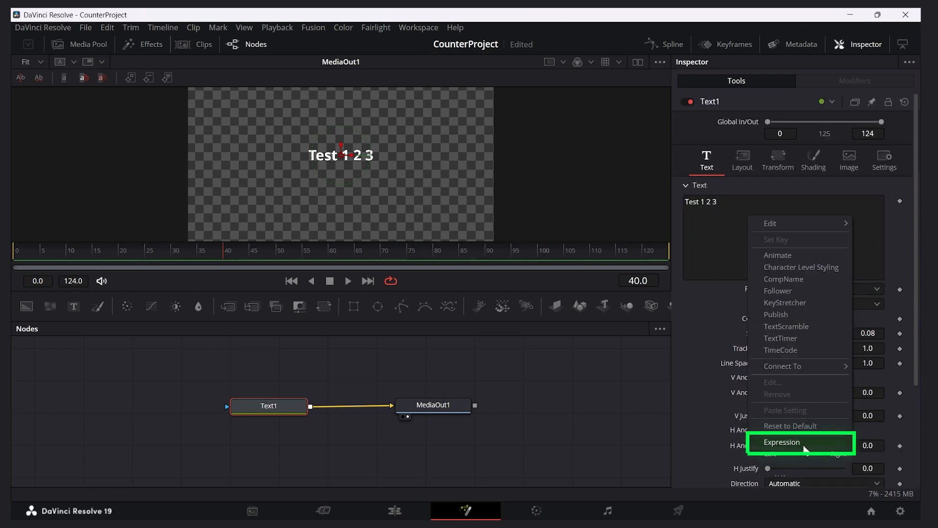
{"action": "left_click", "coordinate": [784, 442]}
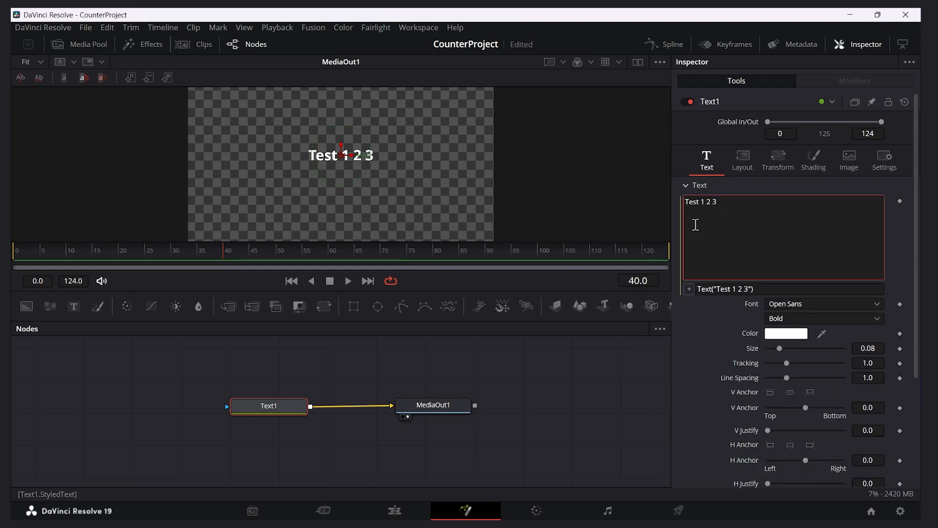
{"action": "left_click_drag", "start_coordinate": [776, 289], "coordinate": [697, 287]}
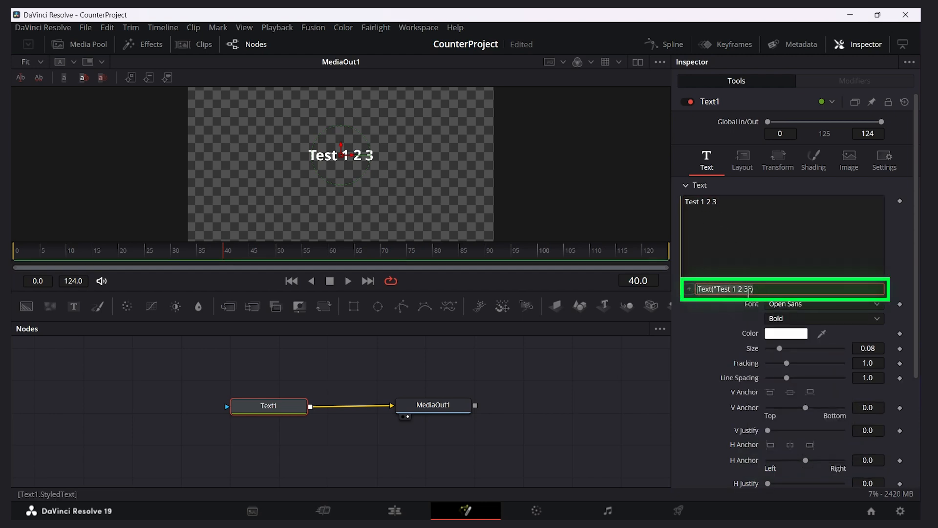
{"action": "key", "text": "BackSpace"}
{"action": "type", "text": "Text"}
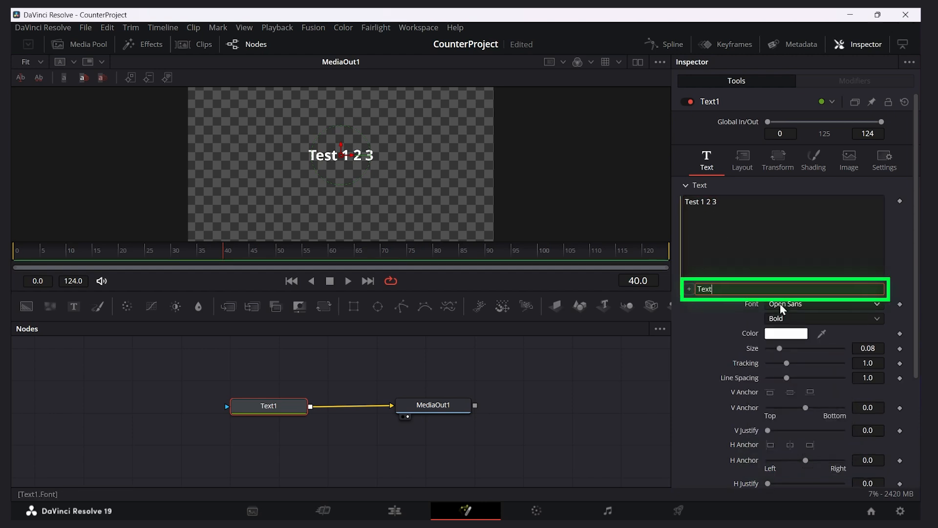
{"action": "type", "text": "1.Counter"}
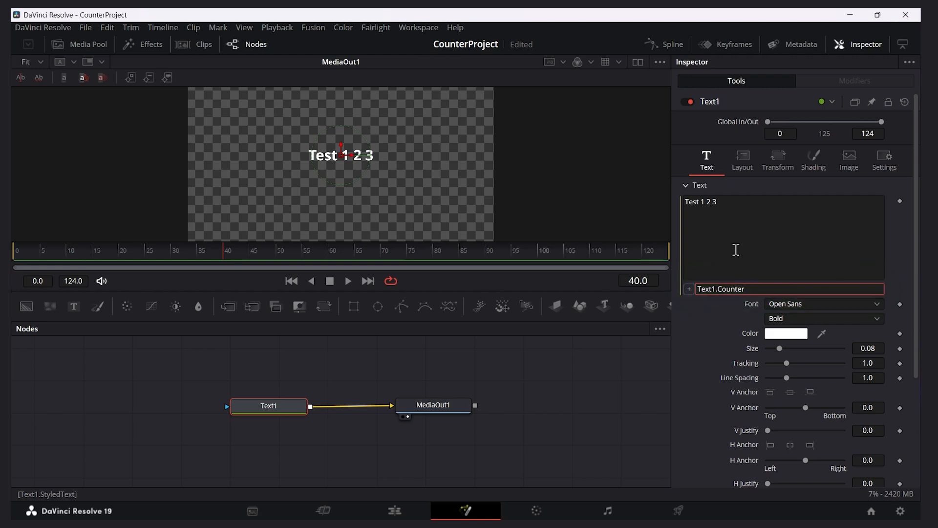
{"action": "key", "text": "Return"}
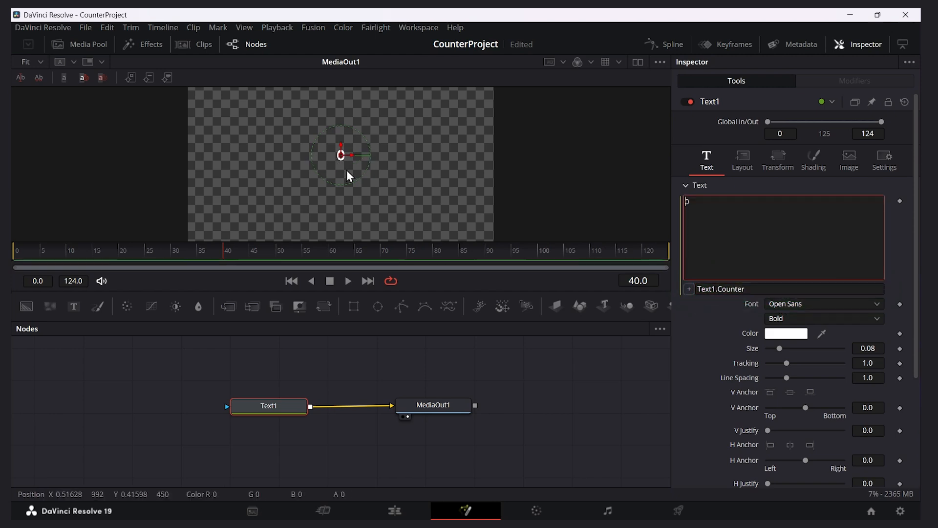
{"action": "scroll", "coordinate": [914, 291], "scroll_direction": "down", "scroll_amount": 5}
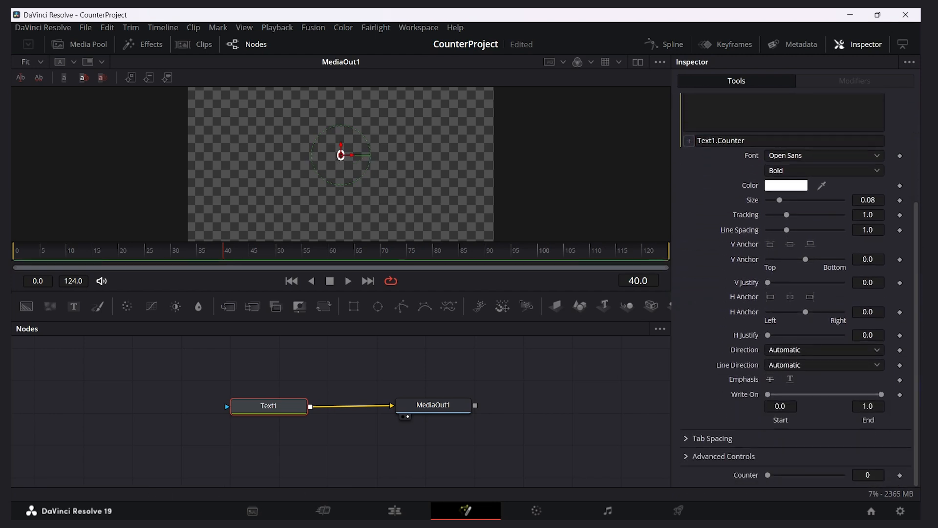
{"action": "mouse_move", "coordinate": [768, 474]}
{"action": "left_mouse_down"}
{"action": "mouse_move", "coordinate": [811, 486]}
{"action": "mouse_move", "coordinate": [768, 485]}
{"action": "left_mouse_up"}
Shorten the styled text expression to Counter and test it with the Counter slider
{"action": "scroll", "coordinate": [786, 264], "scroll_direction": "up", "scroll_amount": 5}
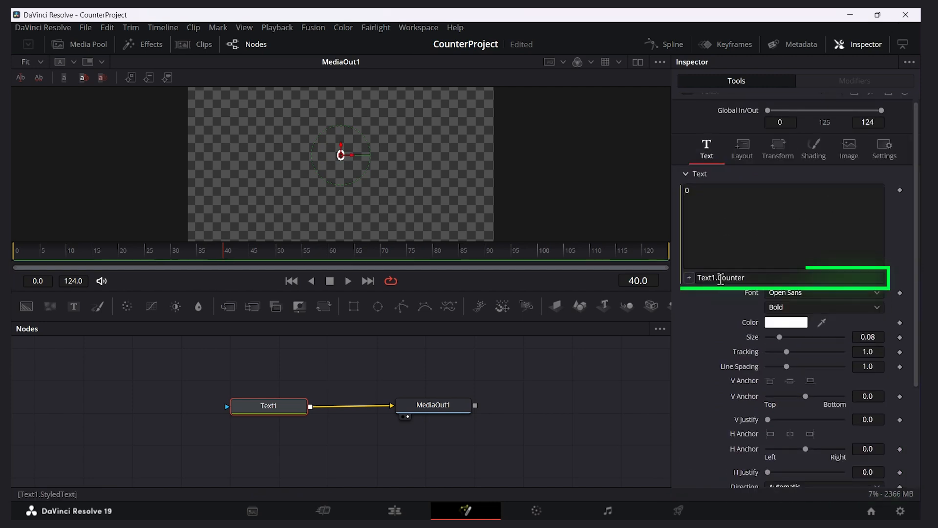
{"action": "left_click_drag", "start_coordinate": [718, 277], "coordinate": [696, 279]}
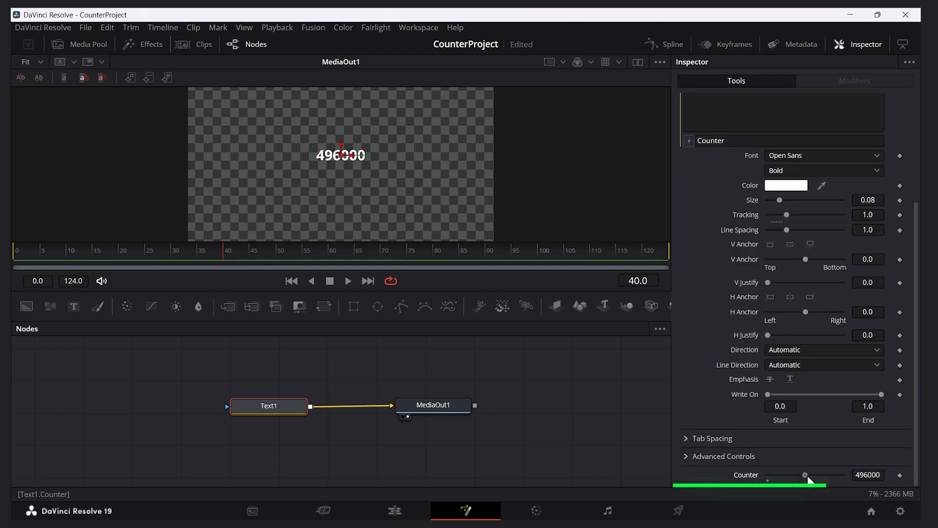
{"action": "left_click_drag", "start_coordinate": [807, 478], "coordinate": [737, 474]}
{"action": "scroll", "coordinate": [737, 474], "scroll_direction": "up", "scroll_amount": 5}
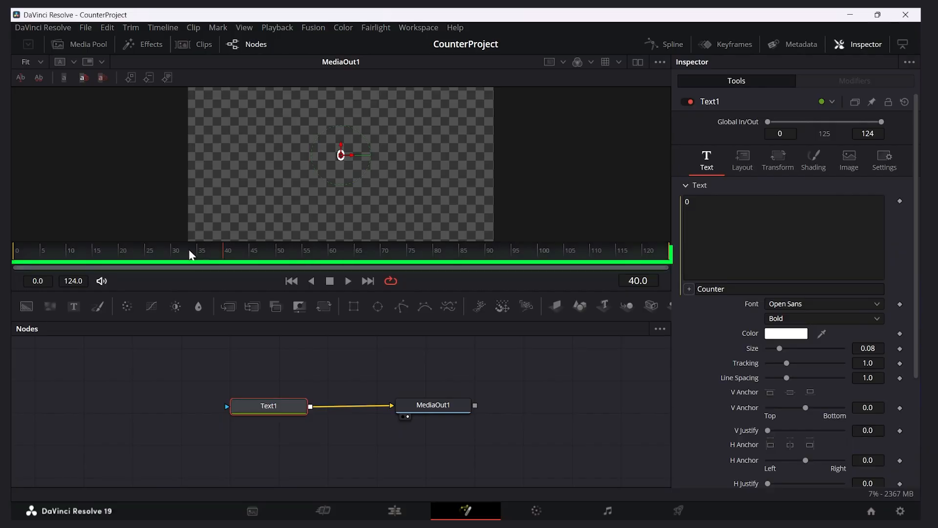
Move the playhead to frame 0 and set a keyframe on the Counter control there
{"action": "left_click_drag", "start_coordinate": [190, 254], "coordinate": [17, 252]}
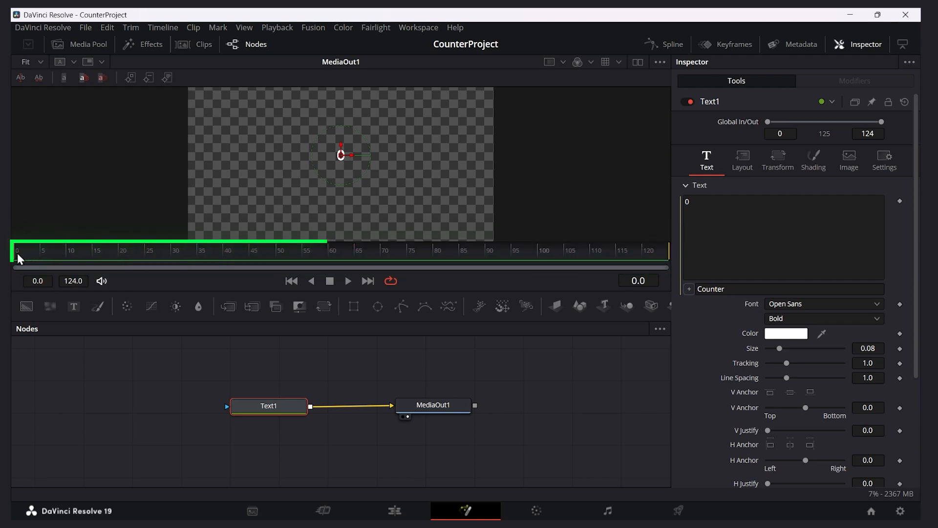
{"action": "scroll", "coordinate": [783, 485], "scroll_direction": "down", "scroll_amount": 5}
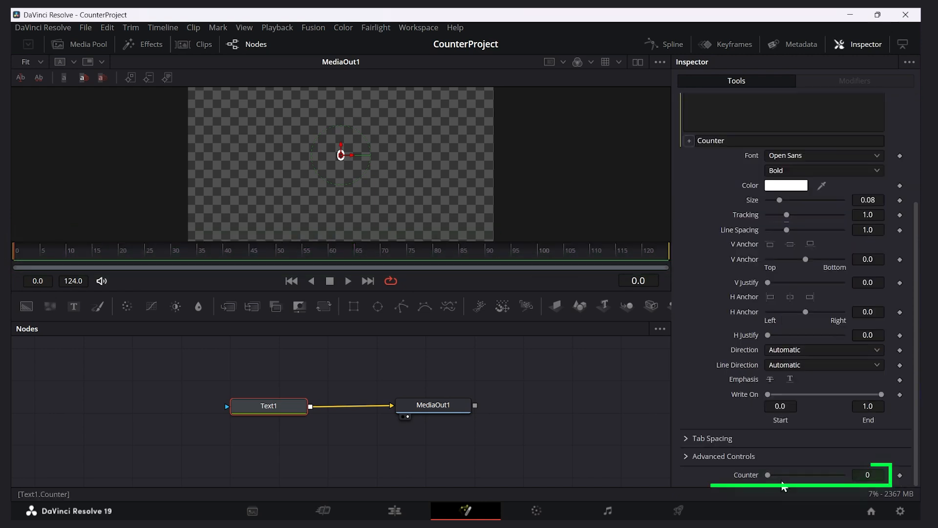
{"action": "left_click", "coordinate": [901, 476]}
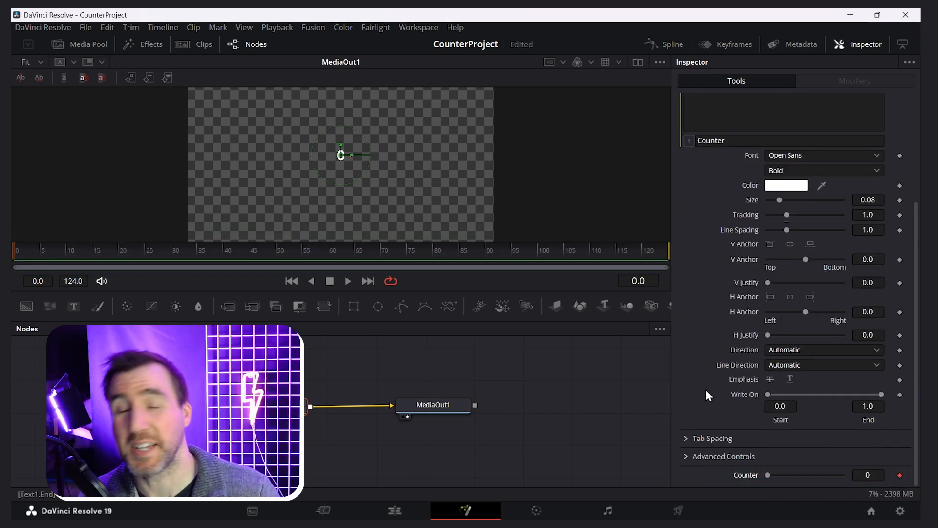
Set the Counter to 1000000 at frame 124 and play the number animation from frame 0
{"action": "left_click_drag", "start_coordinate": [21, 255], "coordinate": [669, 269]}
{"action": "left_click_drag", "start_coordinate": [767, 475], "coordinate": [865, 493]}
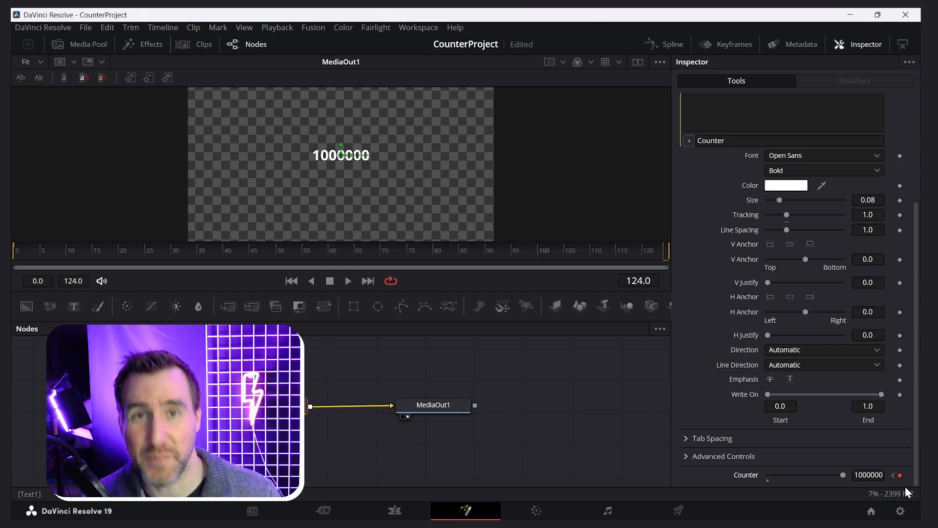
{"action": "left_click_drag", "start_coordinate": [74, 256], "coordinate": [17, 255]}
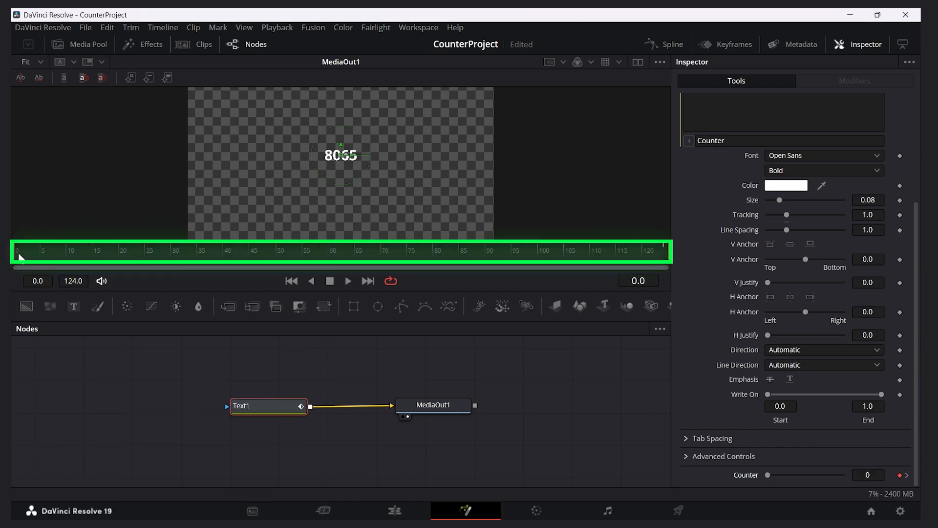
{"action": "left_click", "coordinate": [348, 281]}
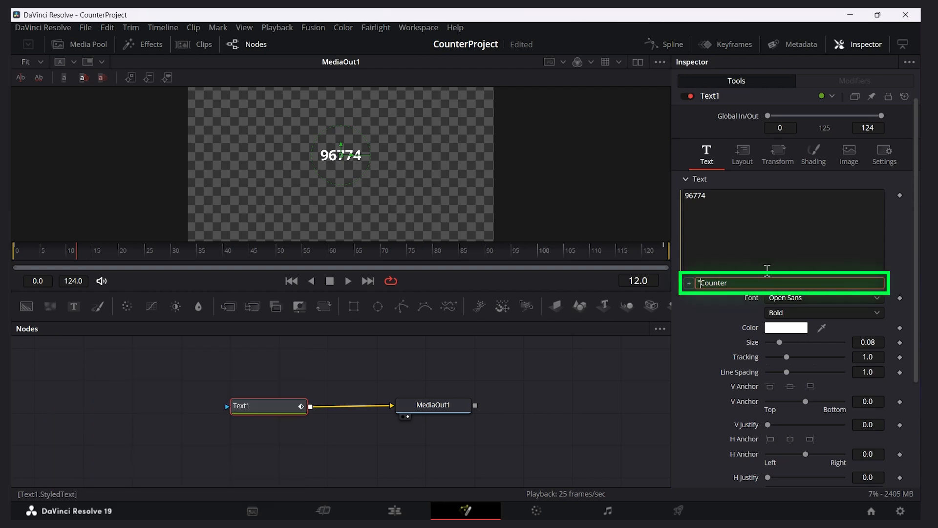
Prefix the styled text expression with a dollar sign so it reads "$"..Counter
{"action": "type", "text": "\"$"}
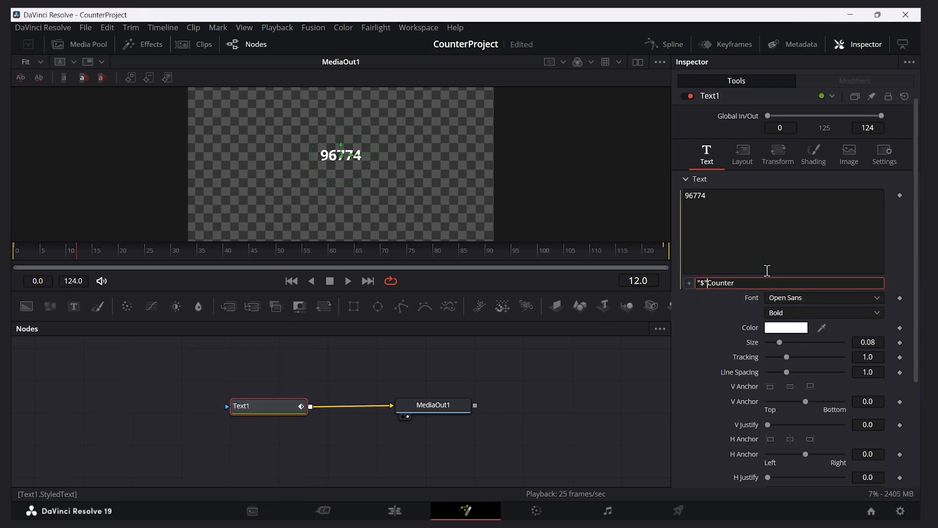
{"action": "type", "text": ".."}
{"action": "key", "text": "Return"}
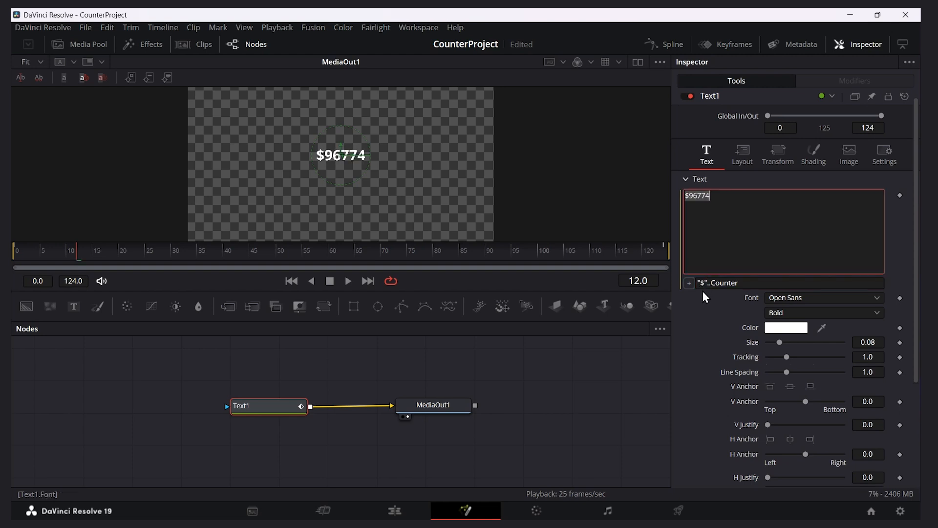
Append .." JACKPOT!!!!" to the styled text expression and play the animation
{"action": "left_click", "coordinate": [765, 285]}
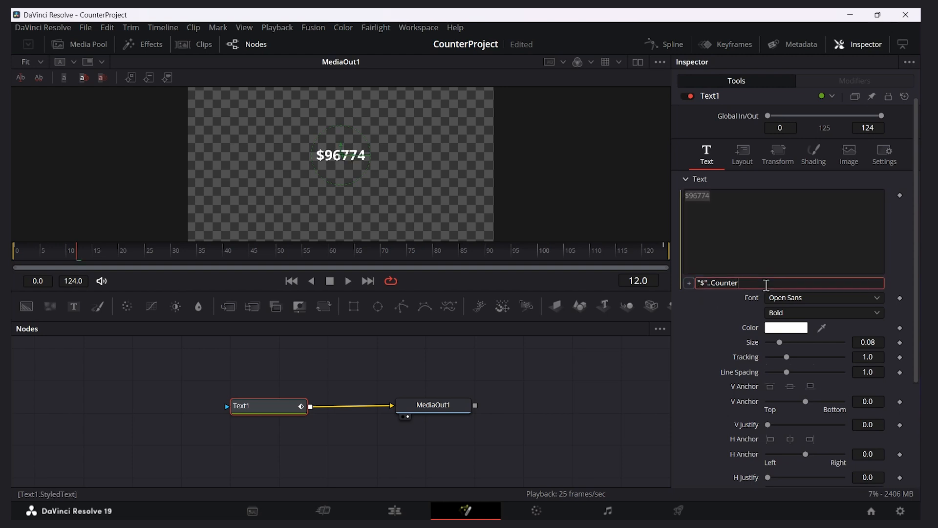
{"action": "type", "text": ".."}
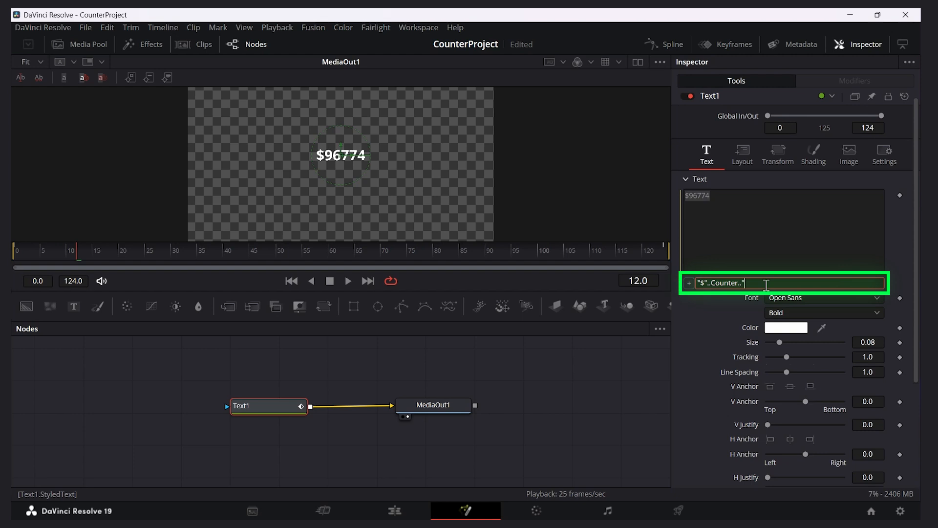
{"action": "type", "text": "\" JACKPOT!!!!"}
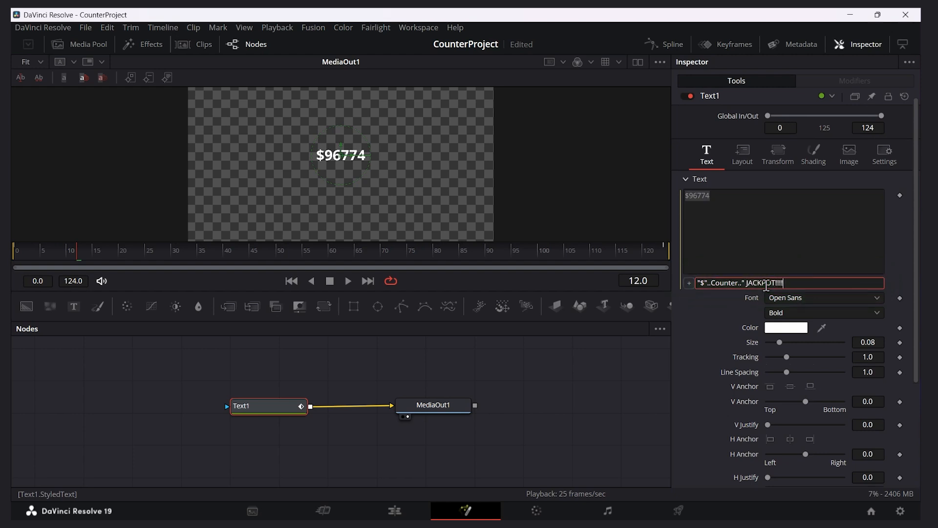
{"action": "key", "text": "Return"}
{"action": "left_click", "coordinate": [348, 280]}
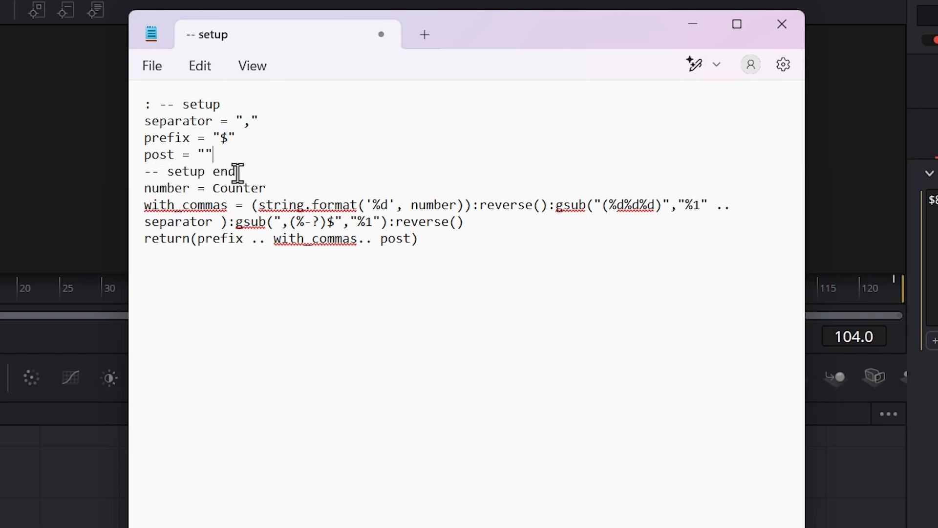
Copy the whole comma-separator script from the text editor and paste it over Text1's styled text expression
{"action": "left_click_drag", "start_coordinate": [421, 242], "coordinate": [144, 110]}
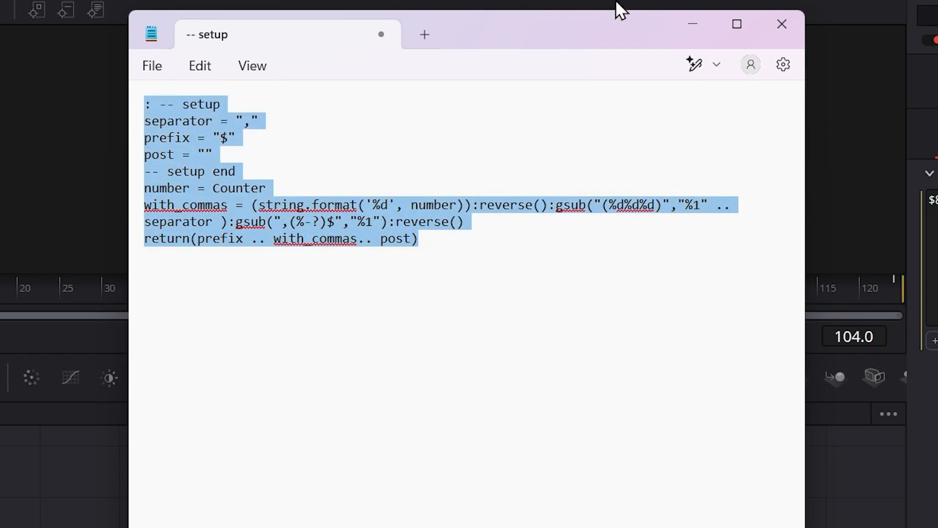
{"action": "left_click", "coordinate": [255, 151]}
{"action": "double_click", "coordinate": [242, 187]}
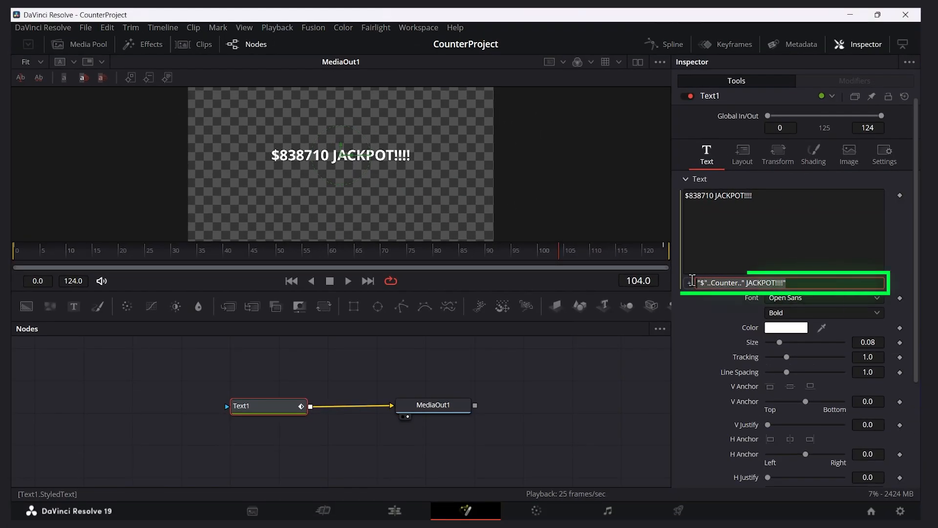
{"action": "key", "text": "ctrl+v"}
{"action": "left_click", "coordinate": [754, 230]}
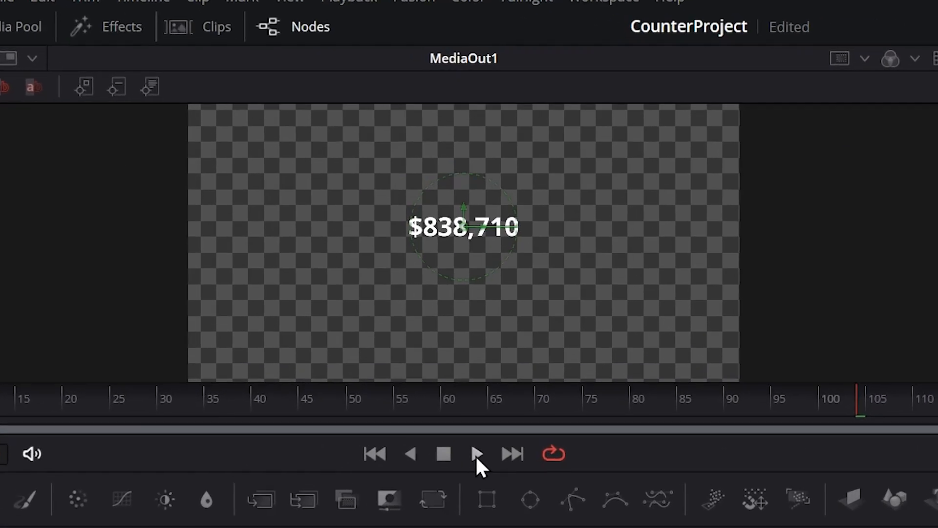
Change the script to an empty prefix and the post text " SUBSCRIBERS", paste it over Text1's expression, and play the result
{"action": "left_click", "coordinate": [476, 455]}
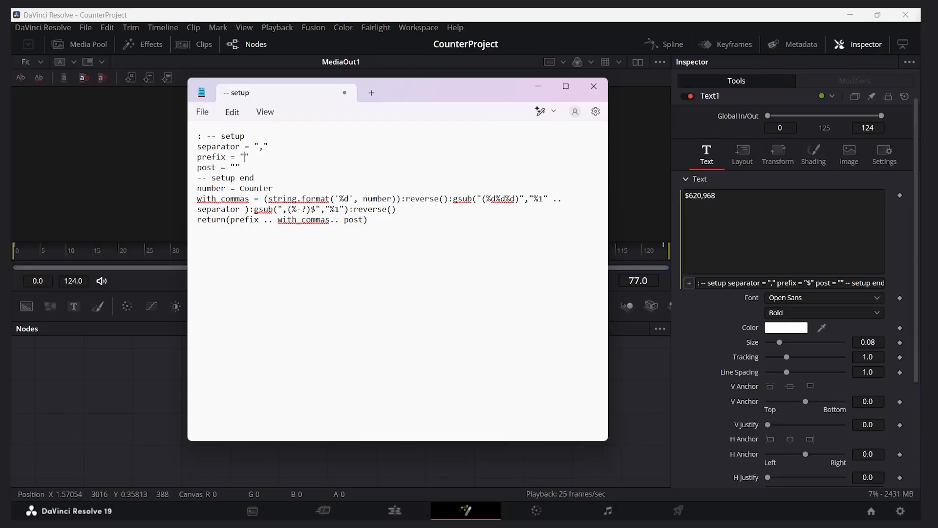
{"action": "type", "text": "UBSC"}
{"action": "left_click_drag", "start_coordinate": [447, 221], "coordinate": [193, 130]}
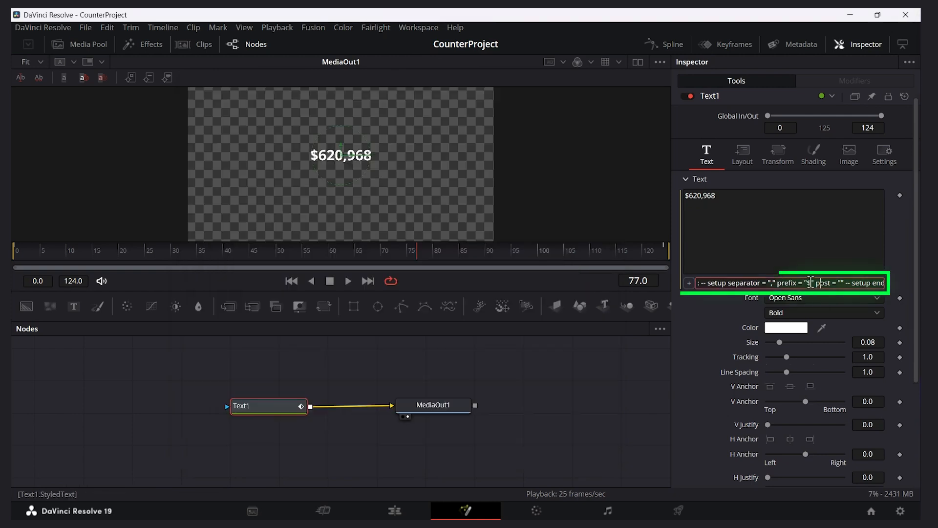
{"action": "type", "text": ": -- setup separator = \",\" prefix = \"\" post = \" SUBSCRIBERS\" -- setup end number = Counter with_commas = (string.format('%d', number)):reverse():gsub(\"(%d%d%d)\",\"%1\" .. separator ):gsub(\",(%-?)$\",\"%1\"):reverse() return(prefix .. with_commas.. post)"}
{"action": "key", "text": "Return"}
{"action": "left_click", "coordinate": [351, 284]}
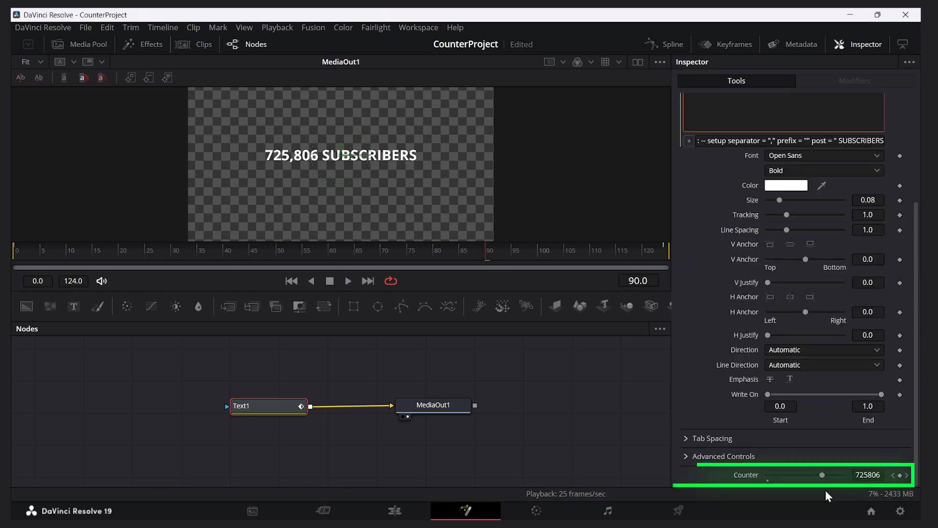
Go to the Counter keyframe at frame 124 and lower its value to about 110000
{"action": "left_click", "coordinate": [907, 476]}
{"action": "left_click_drag", "start_coordinate": [845, 476], "coordinate": [778, 474]}
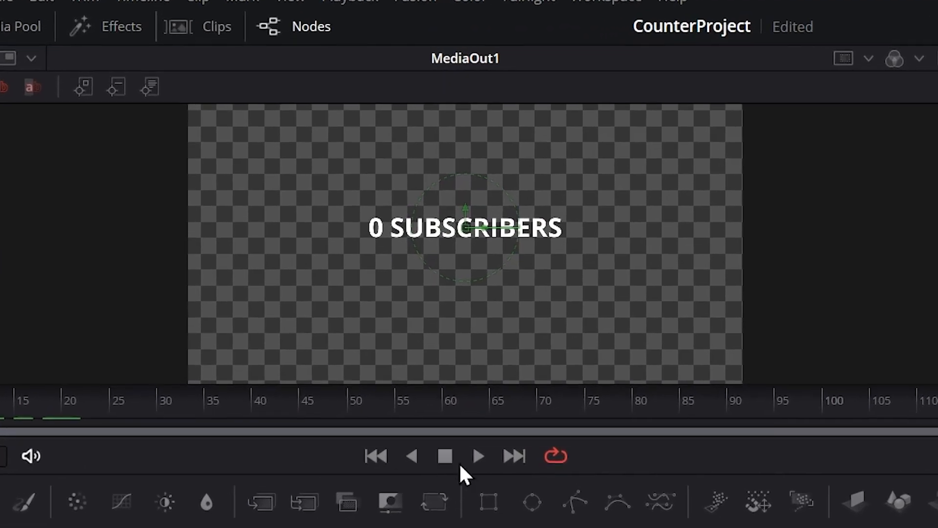
{"action": "left_click", "coordinate": [461, 433]}
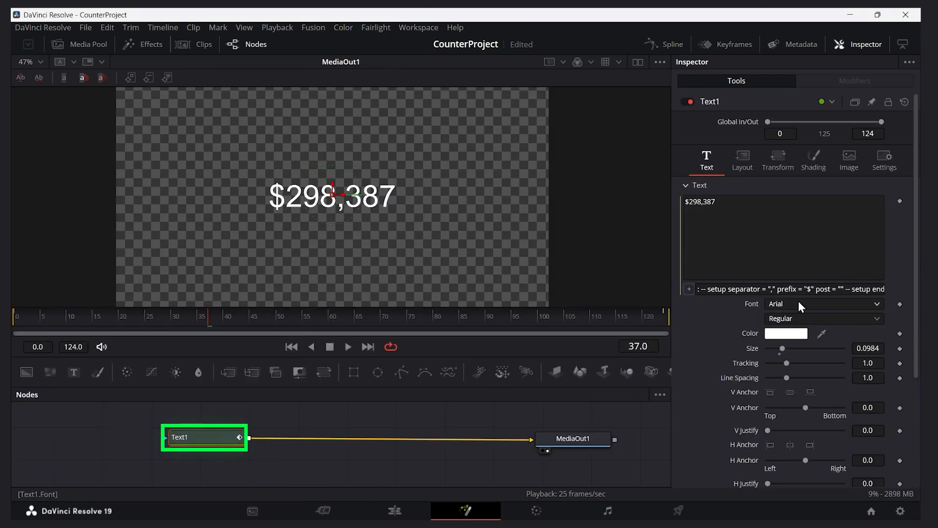
Set Text1's font to Archivo Black and its size to about 0.189, checking the fit at frame 124
{"action": "left_click", "coordinate": [832, 304]}
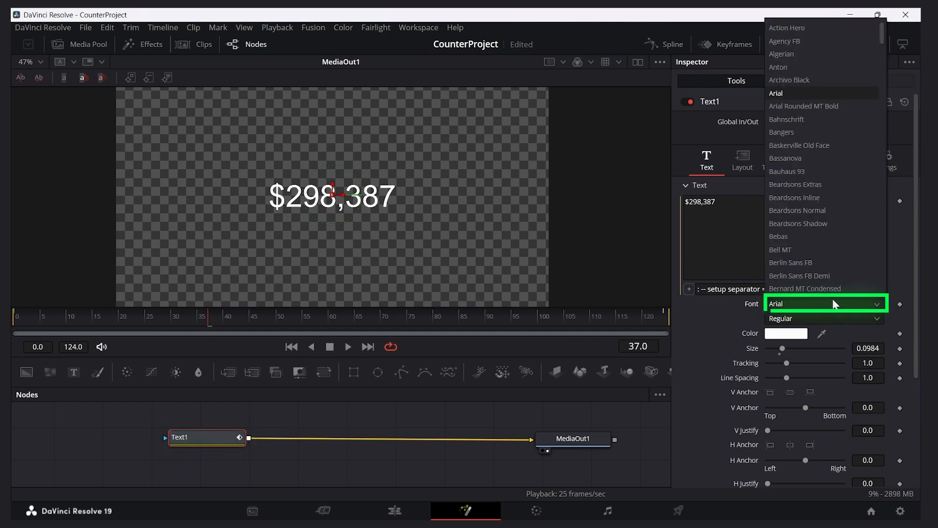
{"action": "left_click", "coordinate": [797, 81]}
{"action": "left_click", "coordinate": [617, 323]}
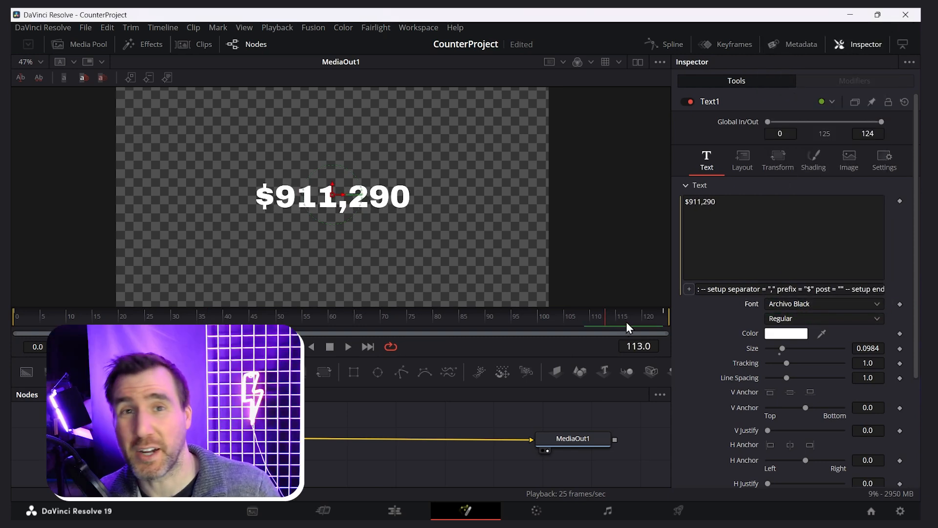
{"action": "left_click_drag", "start_coordinate": [783, 349], "coordinate": [796, 348]}
{"action": "left_click_drag", "start_coordinate": [617, 320], "coordinate": [664, 321]}
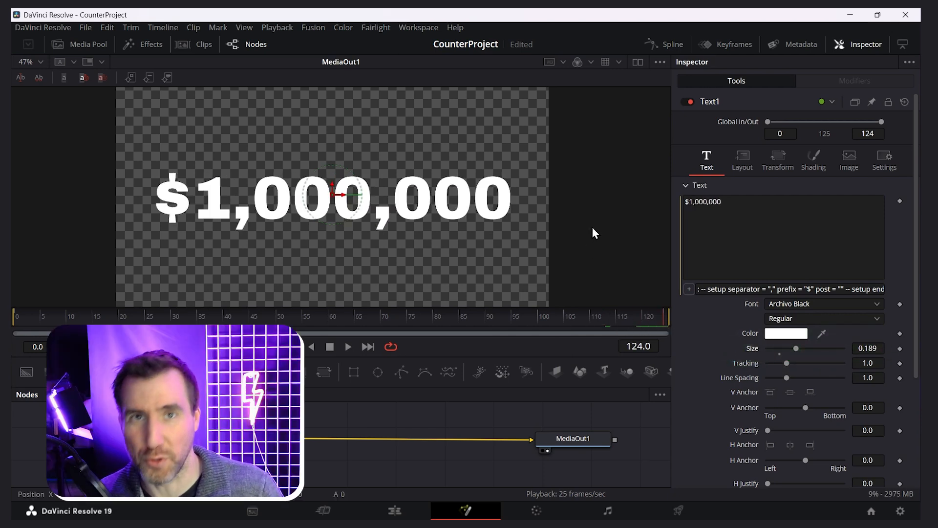
Change Text1's text color to a bright yellow
{"action": "left_click", "coordinate": [787, 336]}
{"action": "left_click", "coordinate": [568, 165]}
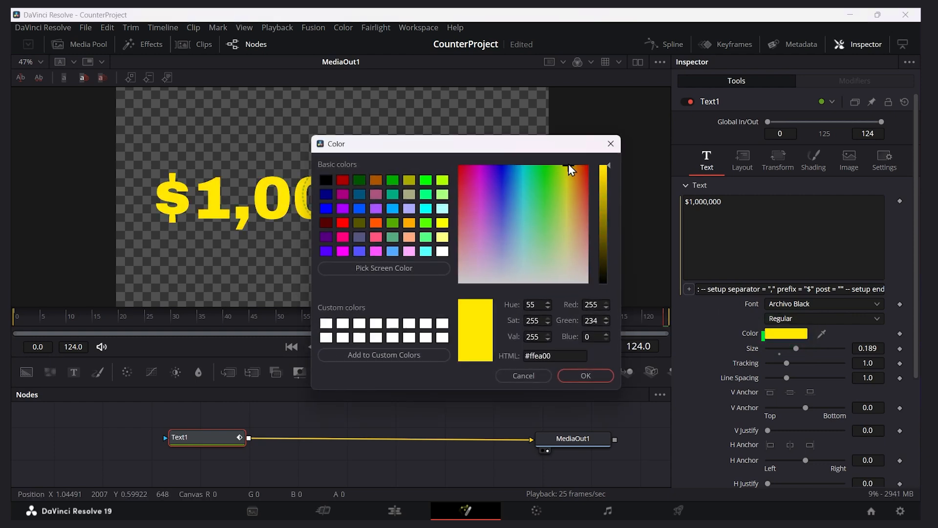
{"action": "left_click", "coordinate": [588, 374]}
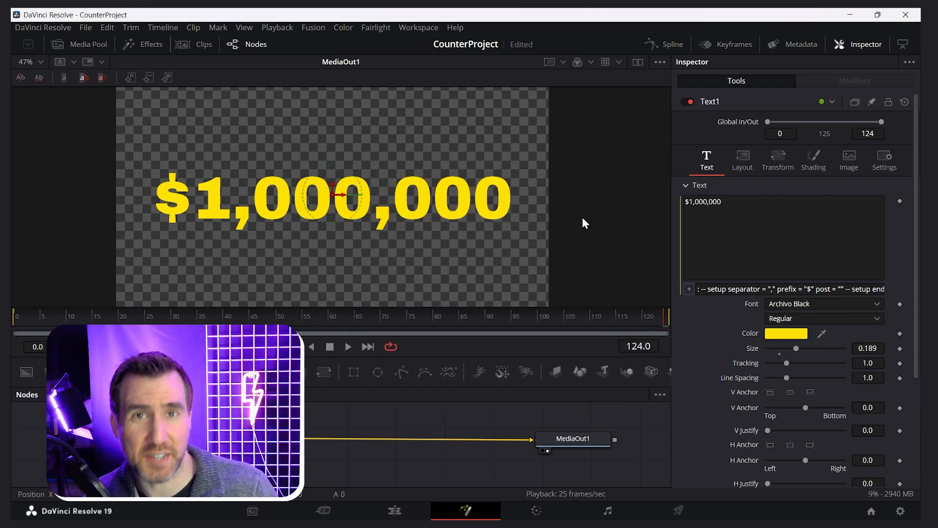
Enable the Red Outline shading element (element 2) on Text1 and change its color to black
{"action": "left_click", "coordinate": [814, 159]}
{"action": "left_click", "coordinate": [786, 200]}
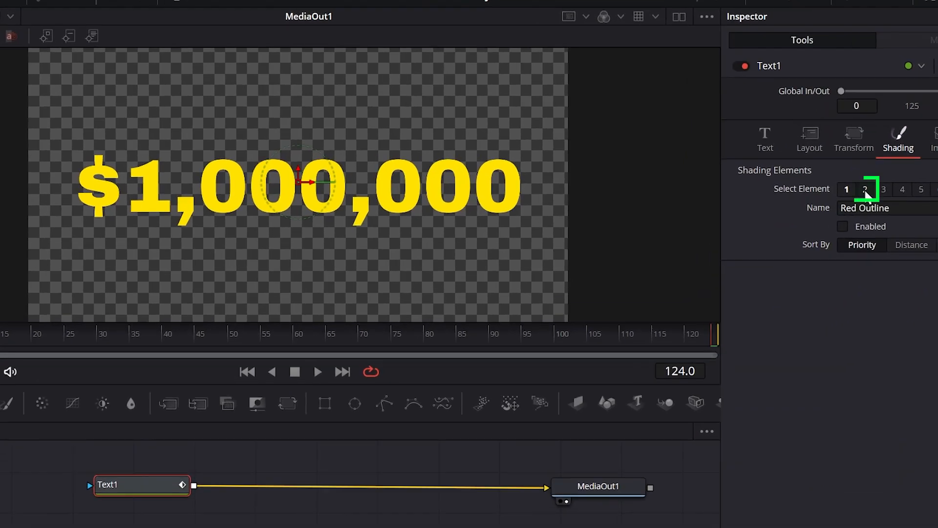
{"action": "left_click", "coordinate": [846, 229]}
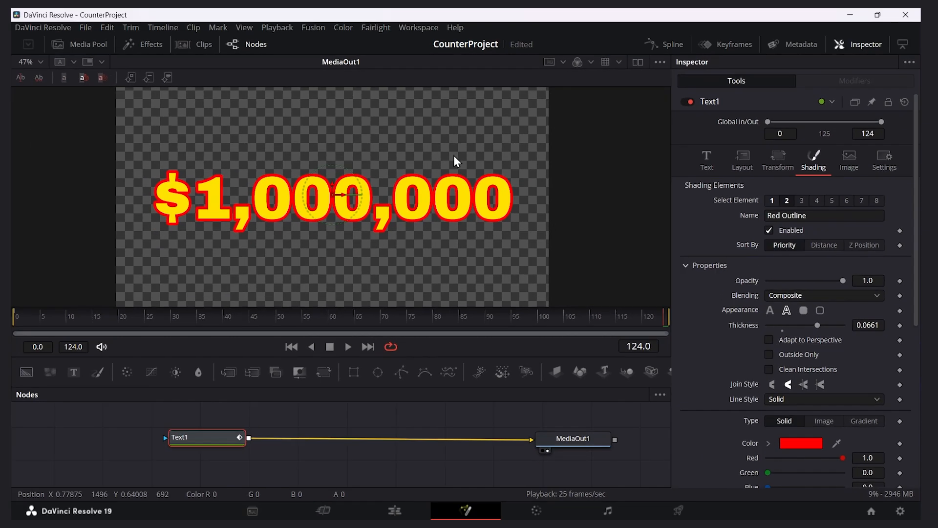
{"action": "left_click", "coordinate": [801, 444]}
{"action": "left_click_drag", "start_coordinate": [603, 205], "coordinate": [610, 330]}
{"action": "left_click", "coordinate": [606, 377]}
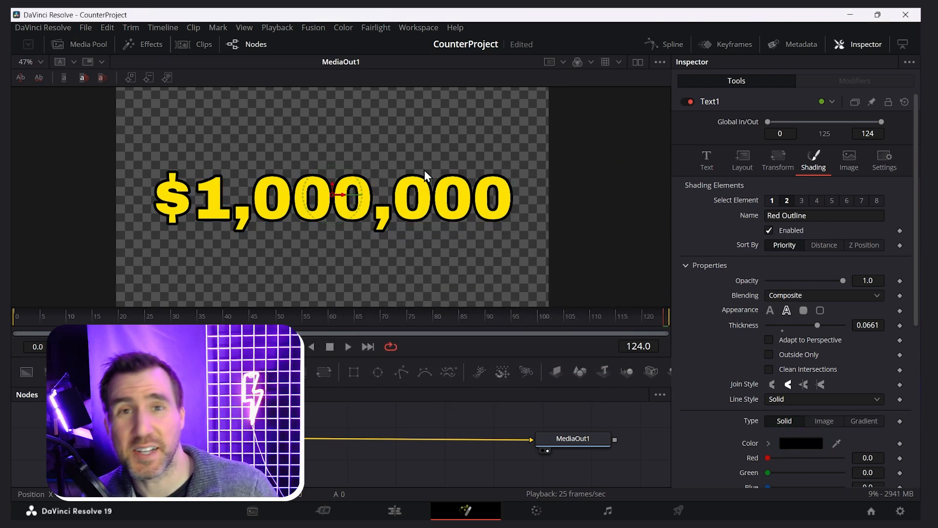
Search the effects for "glow" and insert a Soft Glow node between Text1 and MediaOut1
{"action": "left_click", "coordinate": [148, 44]}
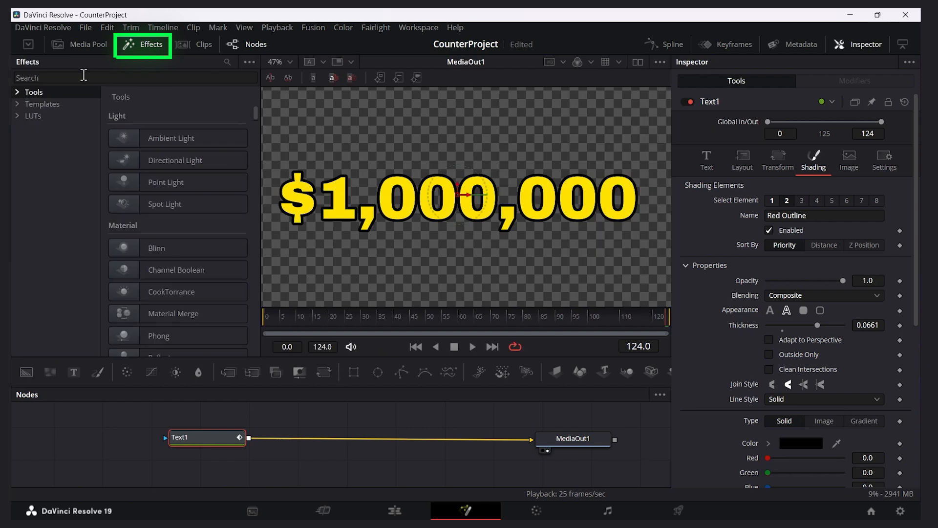
{"action": "left_click", "coordinate": [81, 78]}
{"action": "type", "text": "glow"}
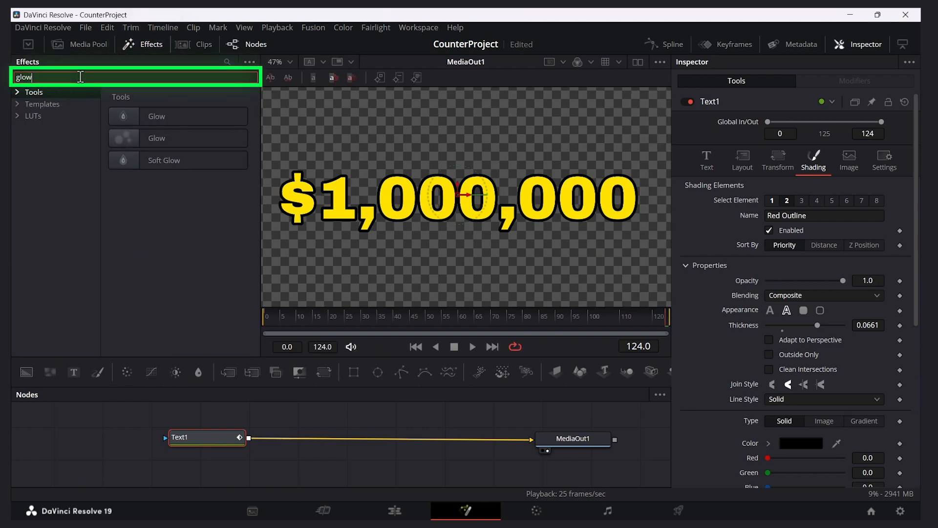
{"action": "left_click_drag", "start_coordinate": [169, 159], "coordinate": [267, 209]}
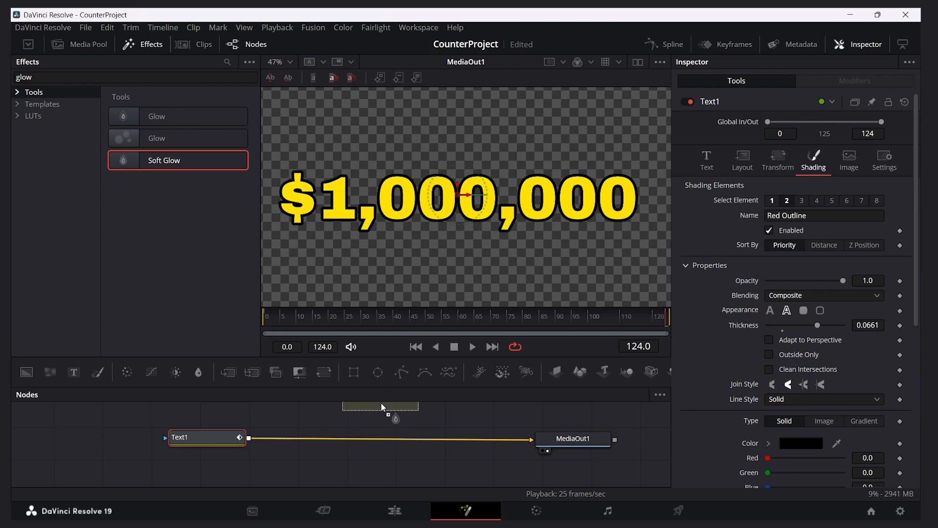
{"action": "left_click_drag", "start_coordinate": [385, 436], "coordinate": [389, 442]}
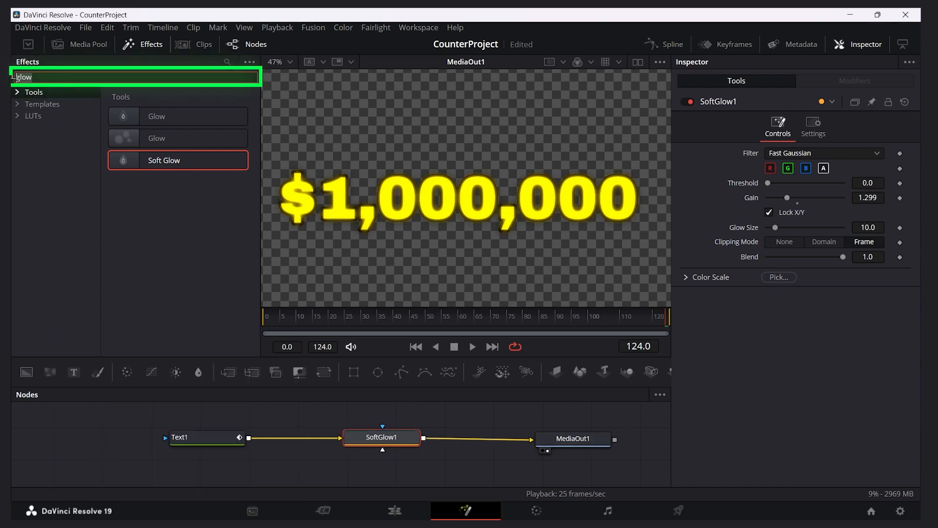
Search the effects for "scanlines", insert a Scanlines node between SoftGlow1 and MediaOut1, and set its line frequency to about 7.28
{"action": "key", "text": "BackSpace"}
{"action": "key", "text": "BackSpace"}
{"action": "key", "text": "BackSpace"}
{"action": "key", "text": "BackSpace"}
{"action": "type", "text": "scanlines"}
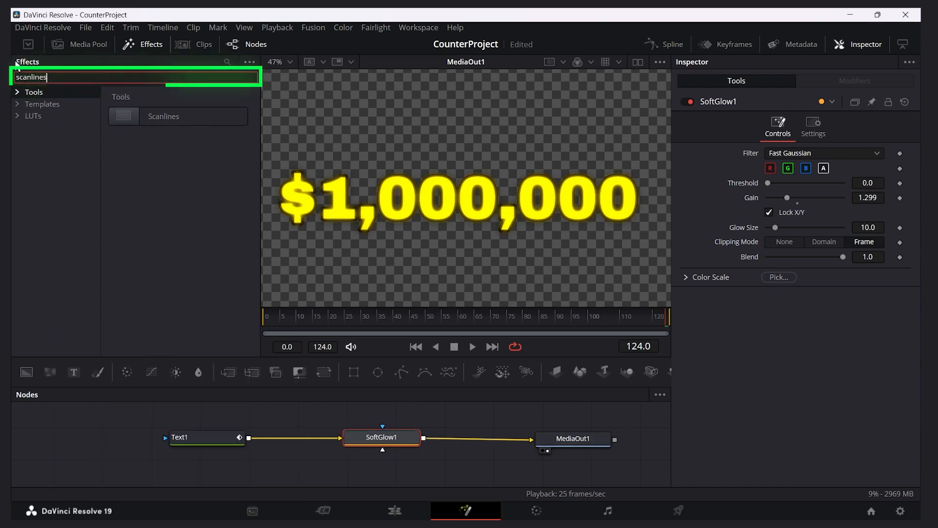
{"action": "left_click_drag", "start_coordinate": [177, 121], "coordinate": [473, 449]}
{"action": "left_click", "coordinate": [381, 434]}
{"action": "left_click_drag", "start_coordinate": [784, 167], "coordinate": [792, 171]}
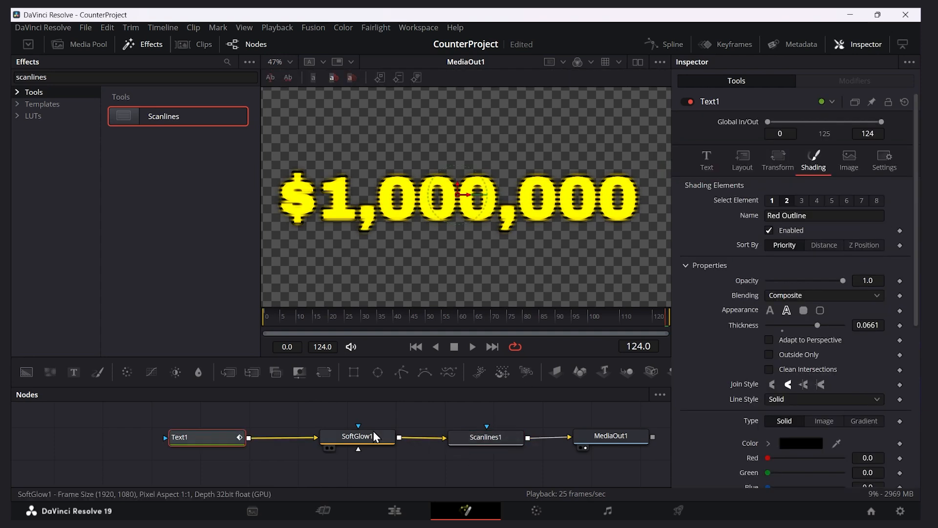
Reorder the nodes so Scanlines1 sits between Text1 and SoftGlow1, and raise the Scanlines line frequency slightly
{"action": "left_click_drag", "start_coordinate": [375, 432], "coordinate": [390, 433]}
{"action": "left_click", "coordinate": [391, 432]}
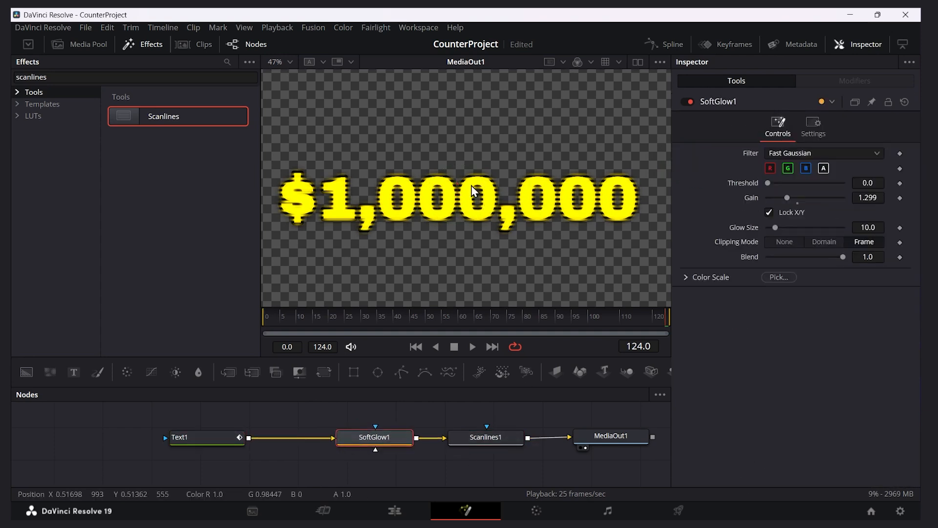
{"action": "left_click_drag", "start_coordinate": [490, 438], "coordinate": [296, 435]}
{"action": "left_click", "coordinate": [393, 436]}
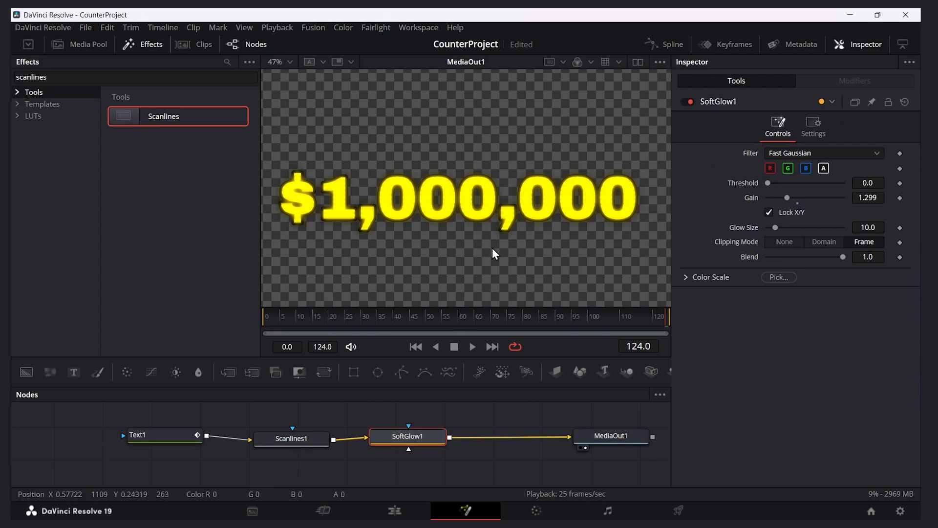
{"action": "left_click", "coordinate": [301, 435]}
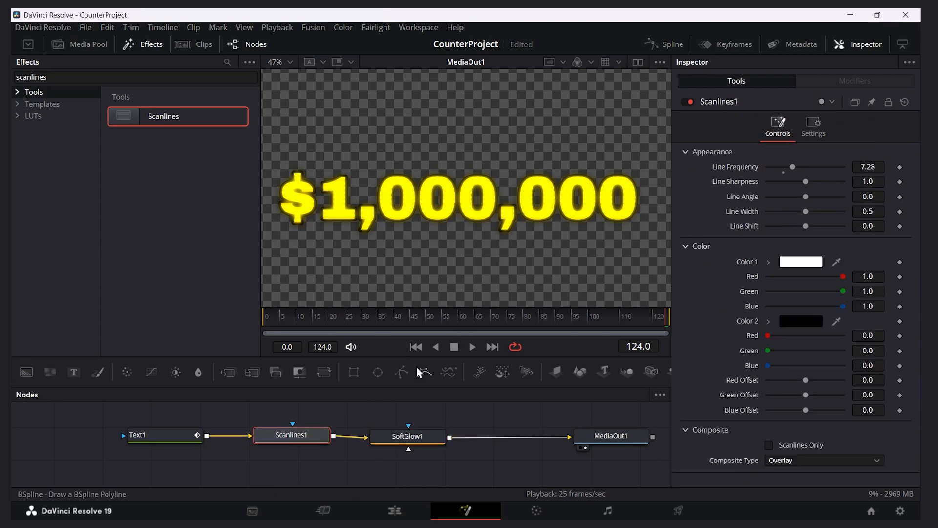
{"action": "left_click_drag", "start_coordinate": [793, 166], "coordinate": [798, 166]}
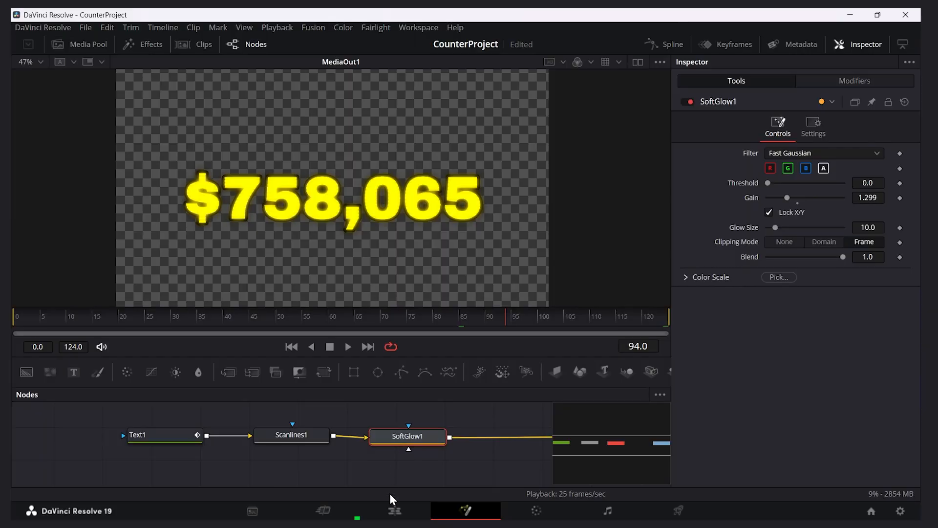
Switch to the Edit page and play back part of the slot_machine.mov clip on Video 1
{"action": "left_click", "coordinate": [394, 510]}
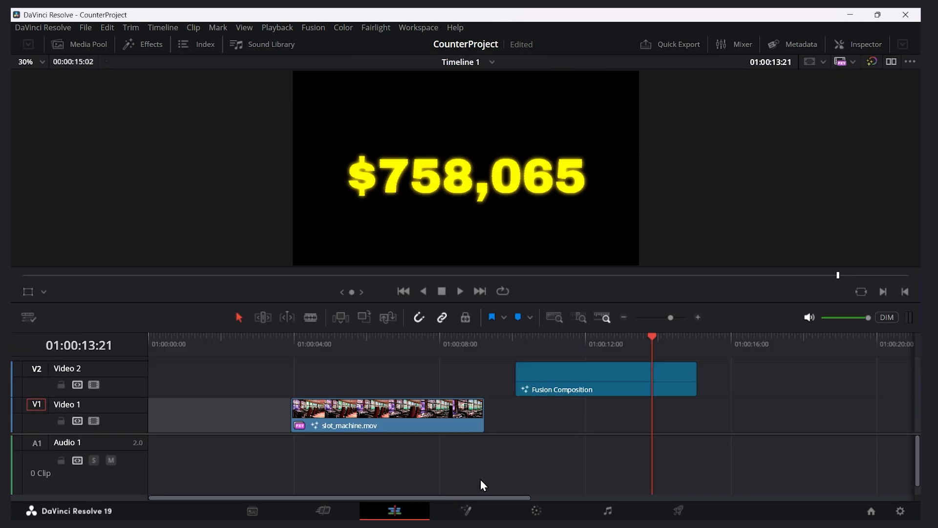
{"action": "left_click", "coordinate": [373, 355]}
{"action": "left_click", "coordinate": [368, 410]}
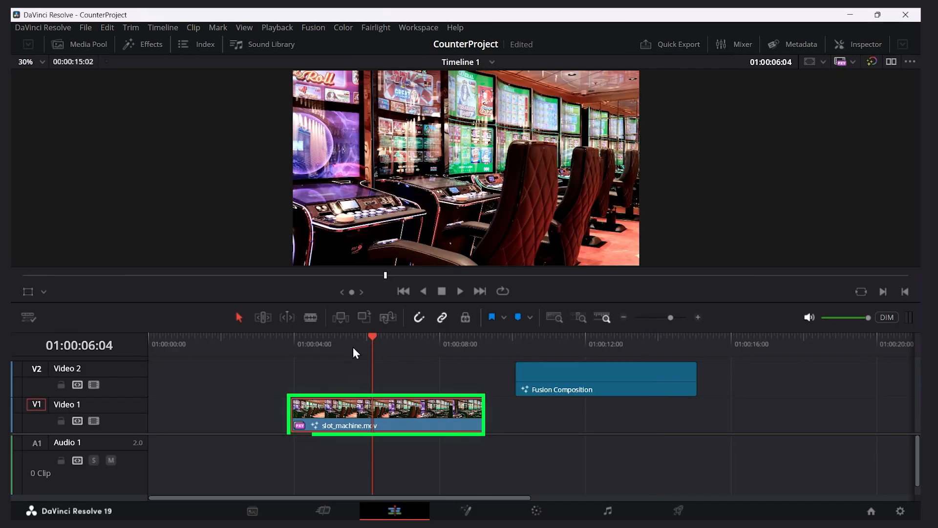
{"action": "left_click", "coordinate": [460, 291]}
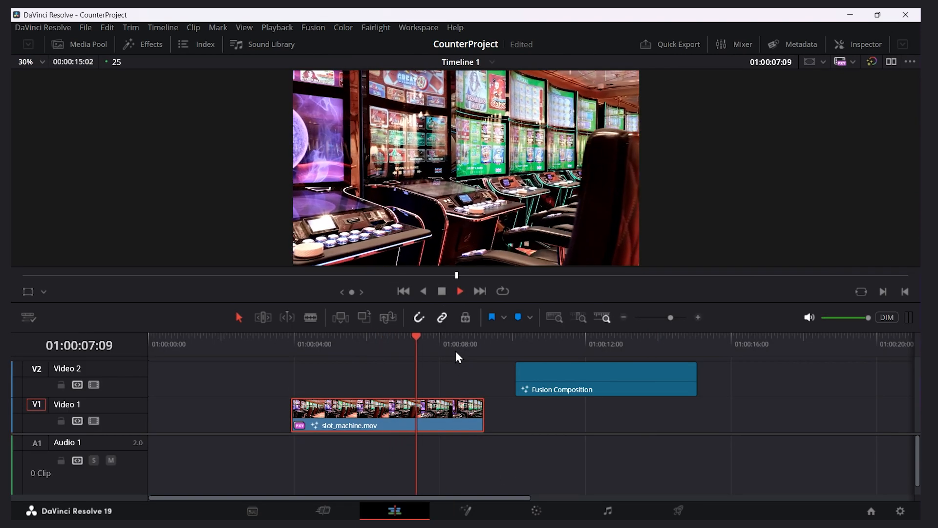
{"action": "left_click", "coordinate": [442, 291]}
Overlay the Fusion Composition on slot_machine.mov with matching start and end points, and play back the combined result
{"action": "left_click", "coordinate": [585, 380]}
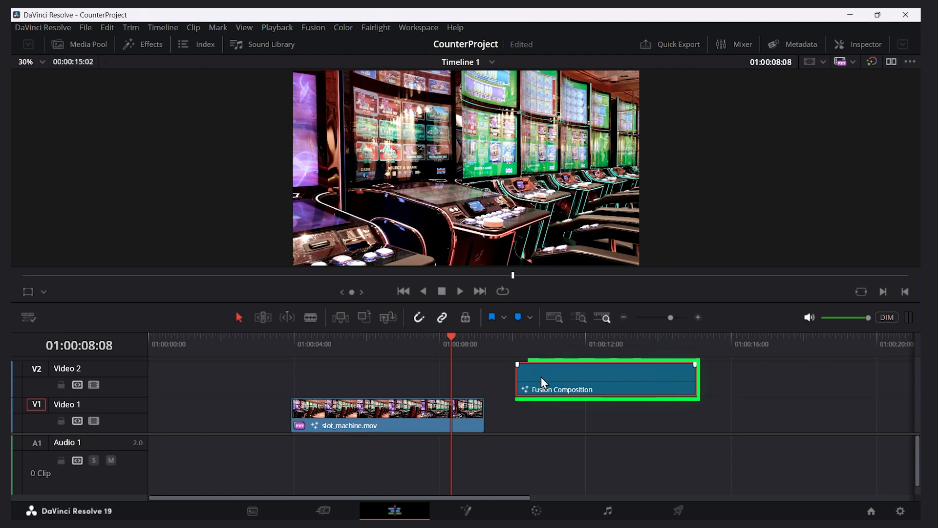
{"action": "left_click_drag", "start_coordinate": [632, 375], "coordinate": [407, 384]}
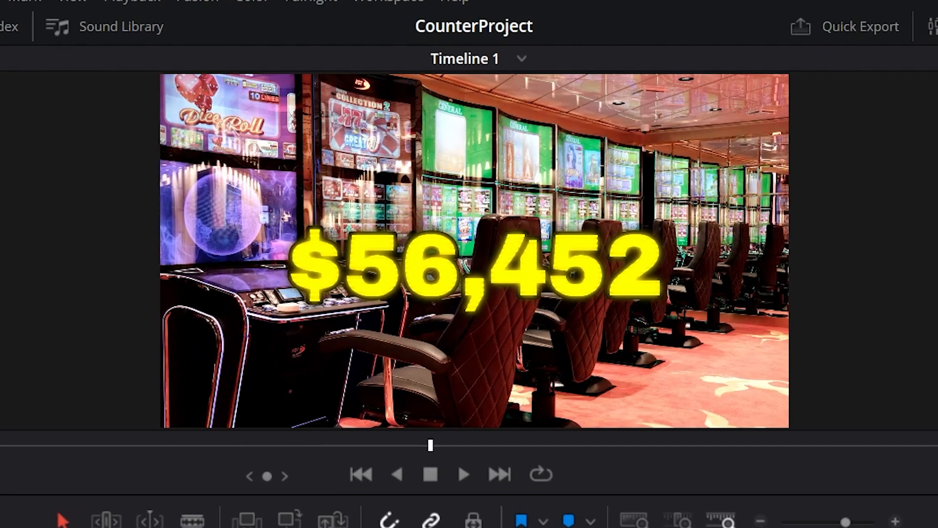
{"action": "key", "text": "space"}
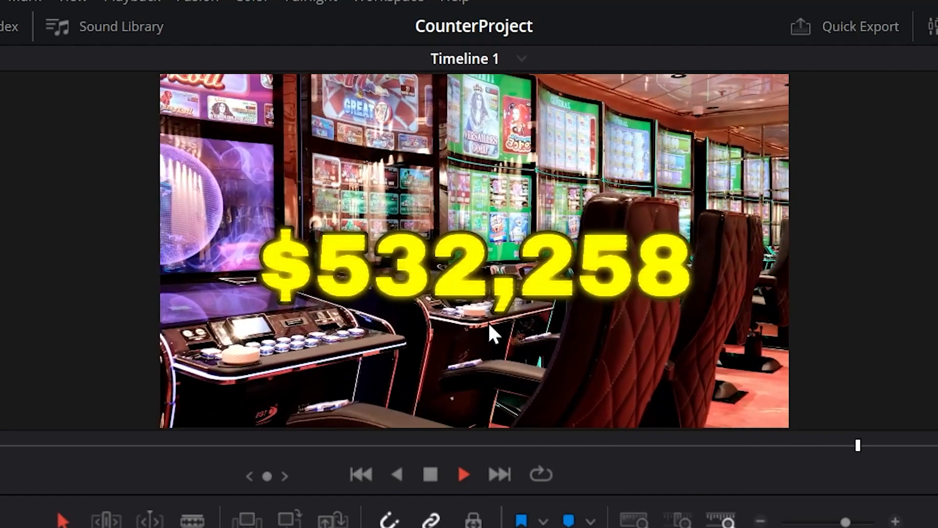
{"action": "key", "text": "space"}
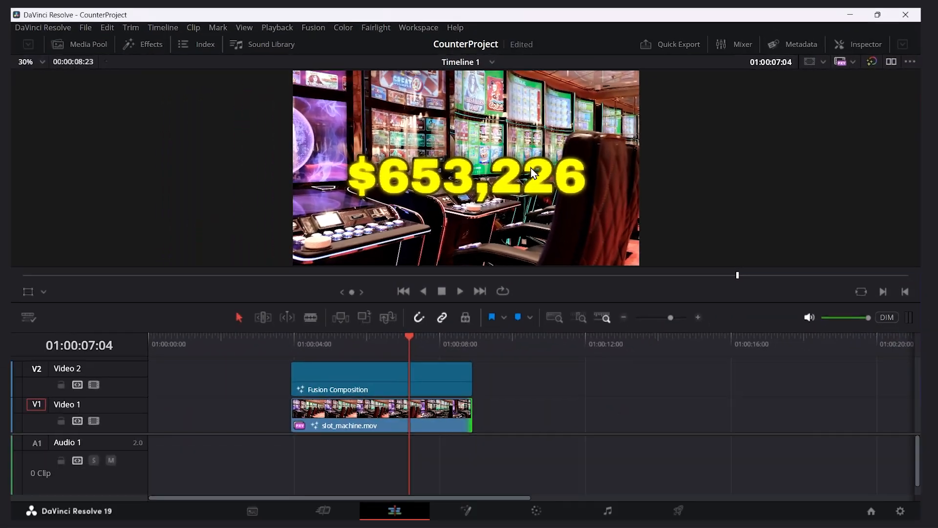
Set the Yaw of the Fusion Composition clip on Video 2 to 0.332
{"action": "left_click", "coordinate": [359, 378]}
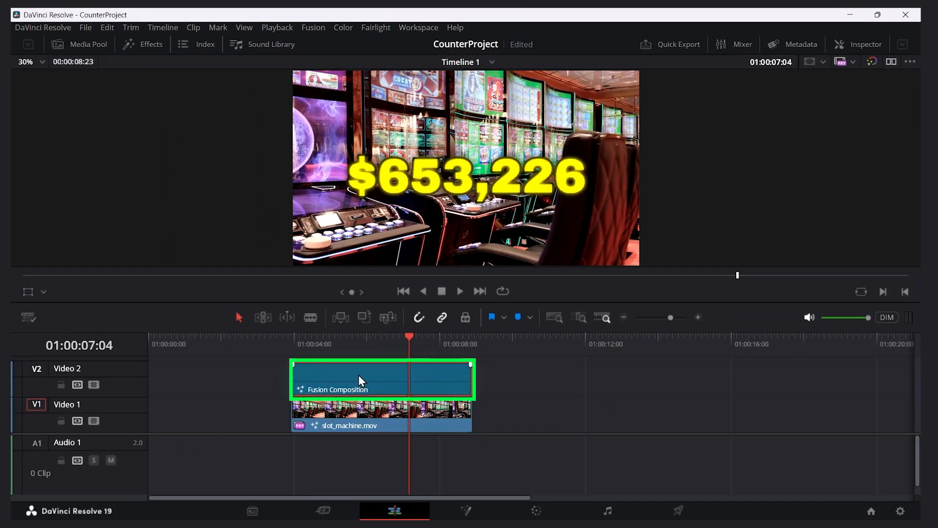
{"action": "left_click", "coordinate": [864, 44]}
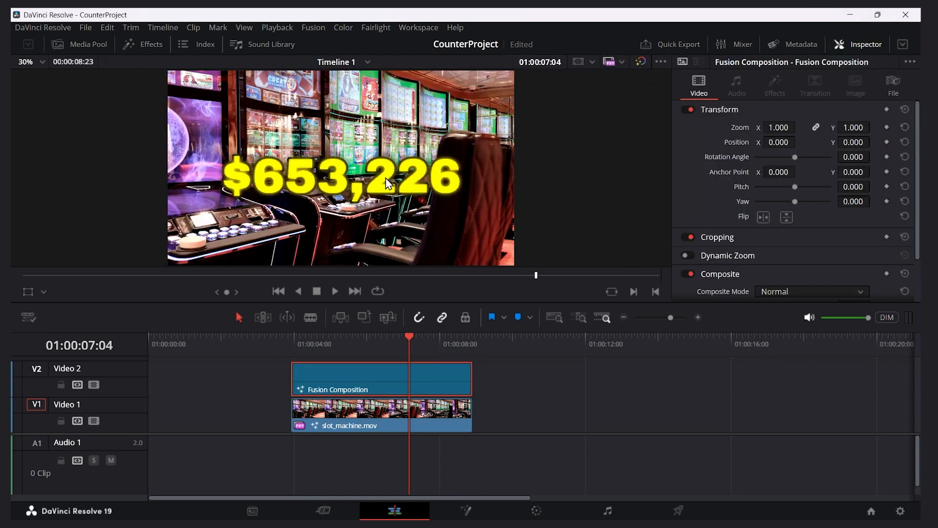
{"action": "left_click_drag", "start_coordinate": [796, 203], "coordinate": [804, 204]}
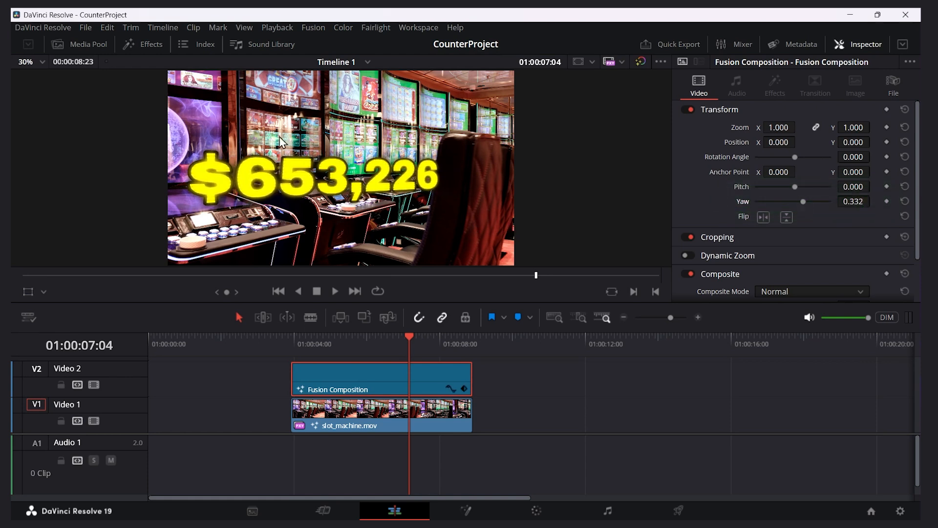
Scale the Fusion Composition to 0.711 and reposition it at X -236.353, Y 292.158 with on-screen transform handles, and enable Dynamic Zoom
{"action": "left_click", "coordinate": [30, 298]}
{"action": "left_click_drag", "start_coordinate": [344, 172], "coordinate": [349, 150]}
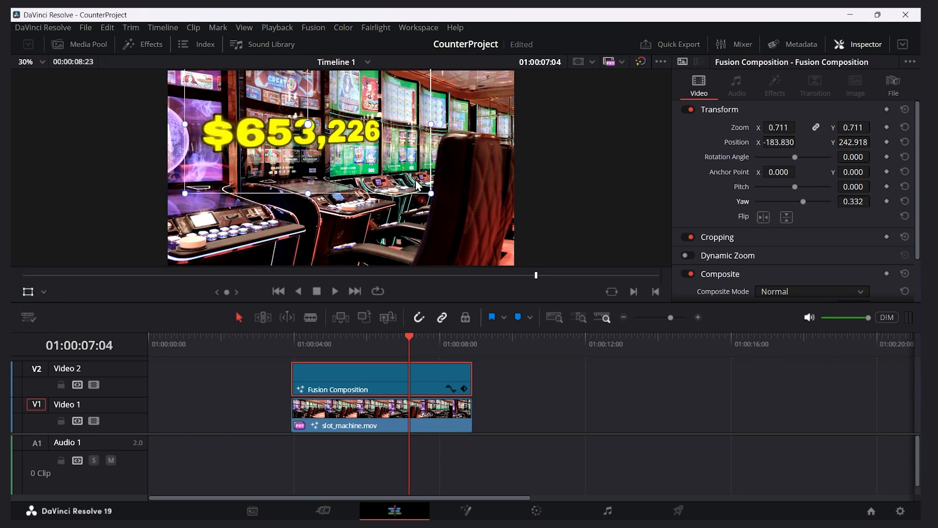
{"action": "left_click_drag", "start_coordinate": [419, 186], "coordinate": [410, 176]}
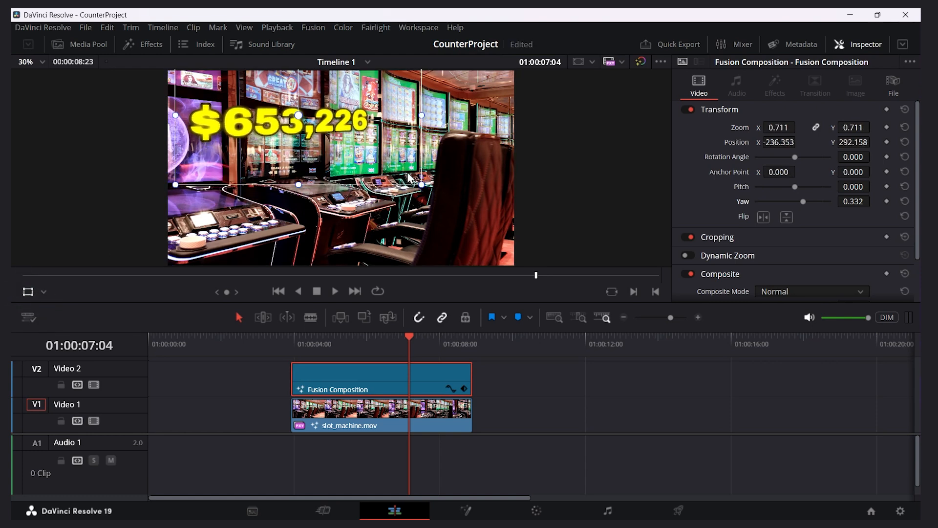
{"action": "left_click", "coordinate": [686, 255]}
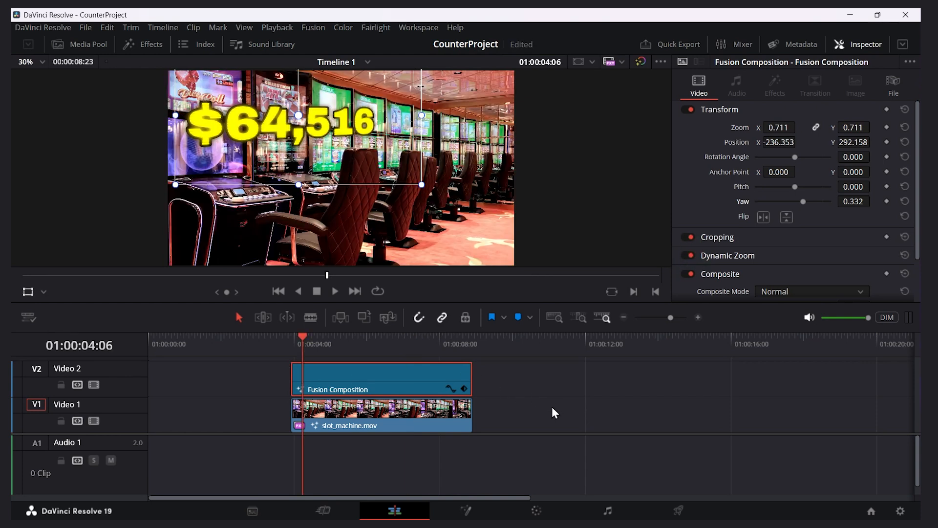